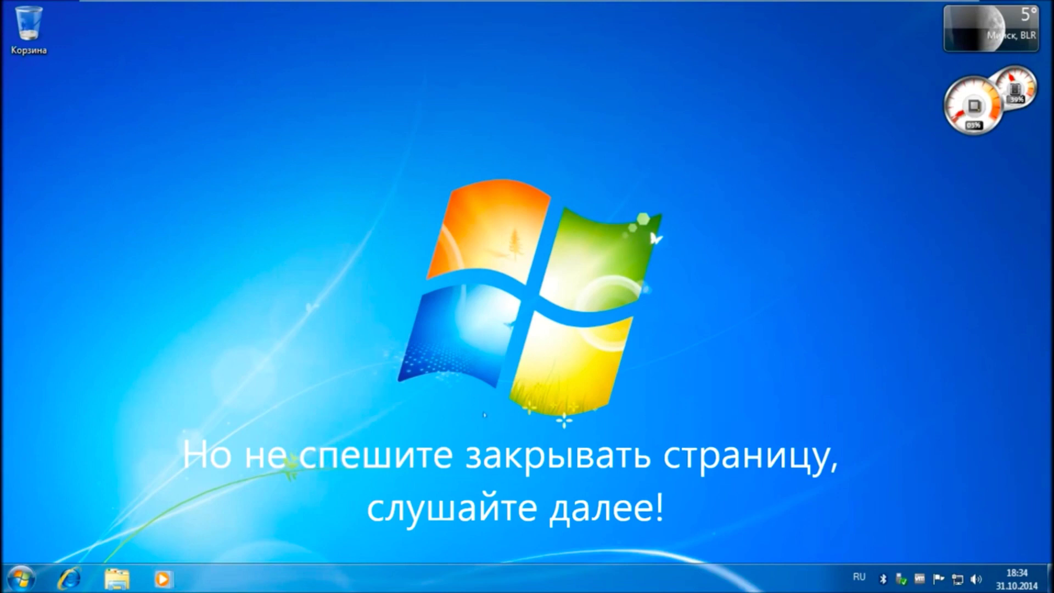
Step: Open the Computer window and check the free space on local disk C
{"action": "left_click", "coordinate": [21, 578]}
{"action": "left_click", "coordinate": [270, 315]}
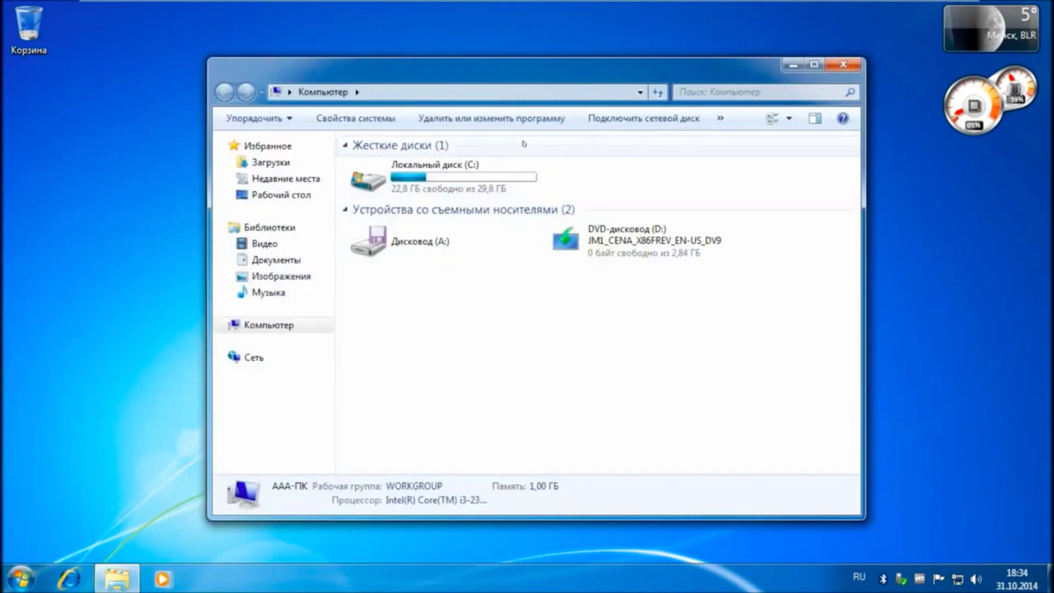
{"action": "left_click", "coordinate": [386, 186]}
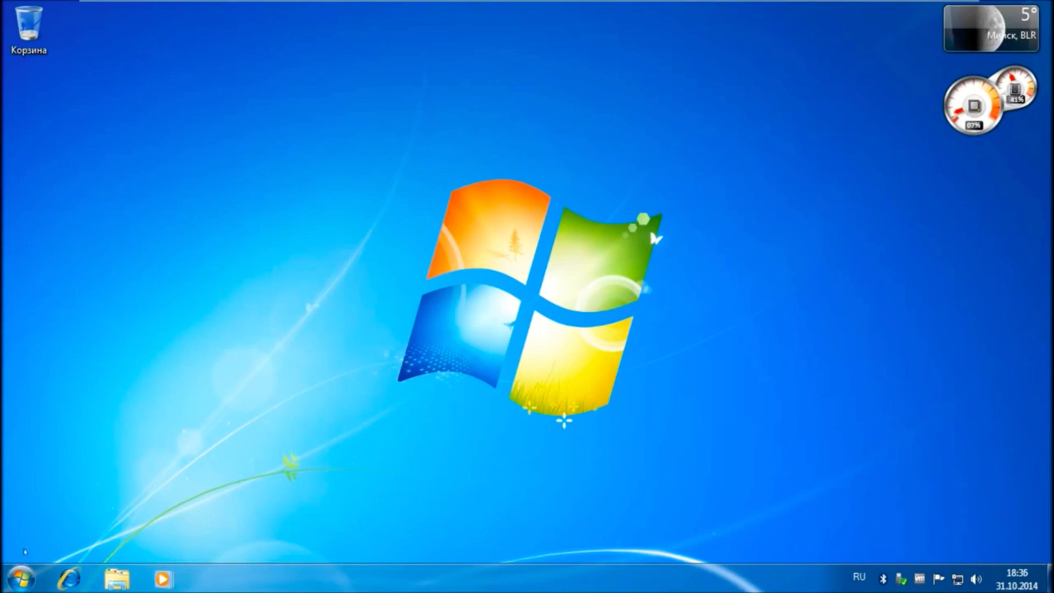
Step: Open the Computer window and launch the Windows Technical Preview setup from DVD drive D
{"action": "left_click", "coordinate": [21, 577]}
{"action": "left_click", "coordinate": [340, 381]}
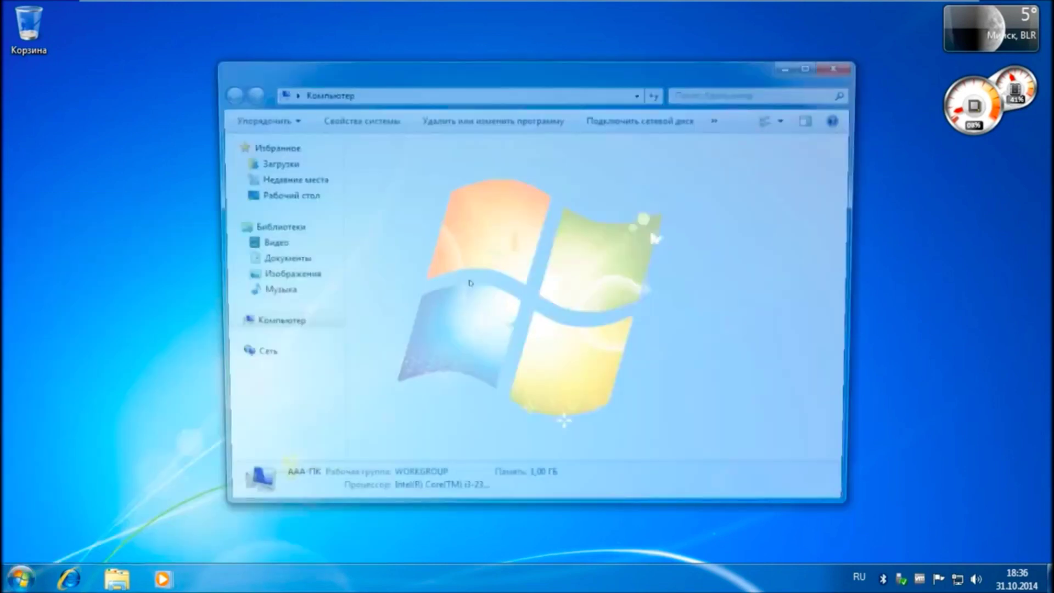
{"action": "left_click", "coordinate": [606, 242]}
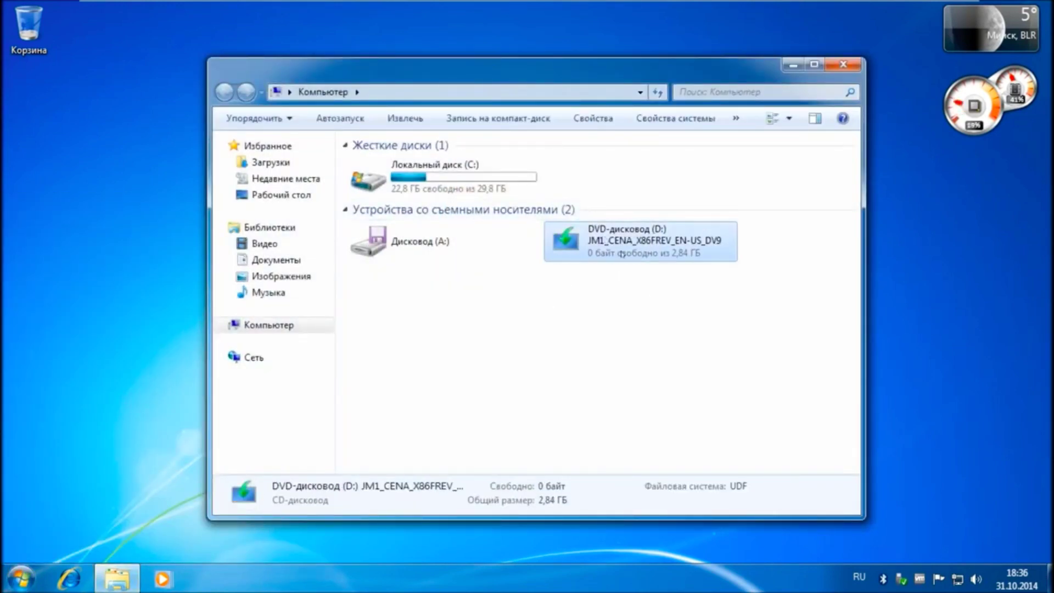
{"action": "double_click", "coordinate": [623, 252]}
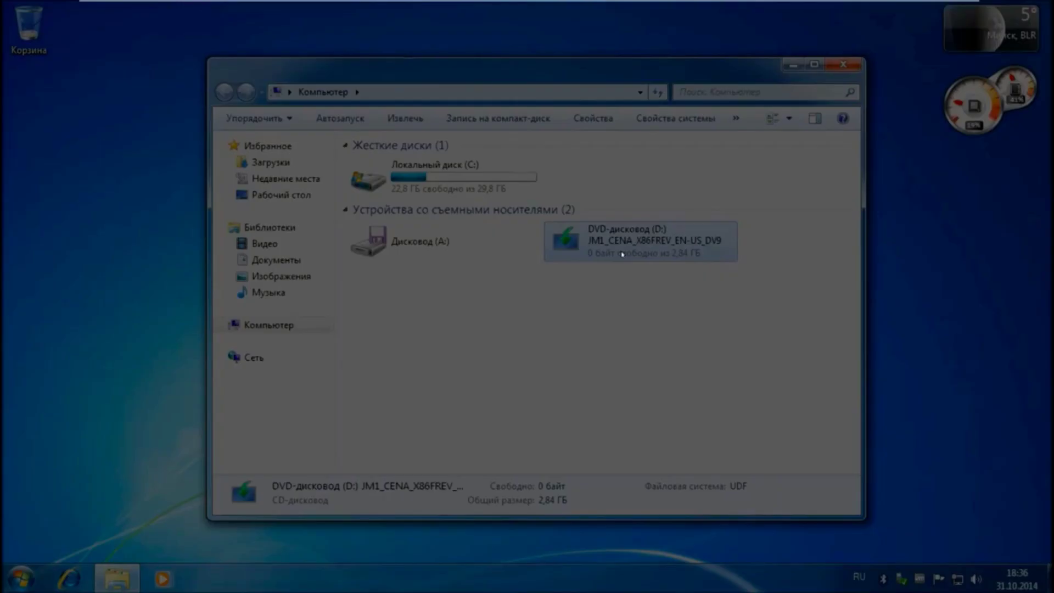
{"action": "key", "text": "Return"}
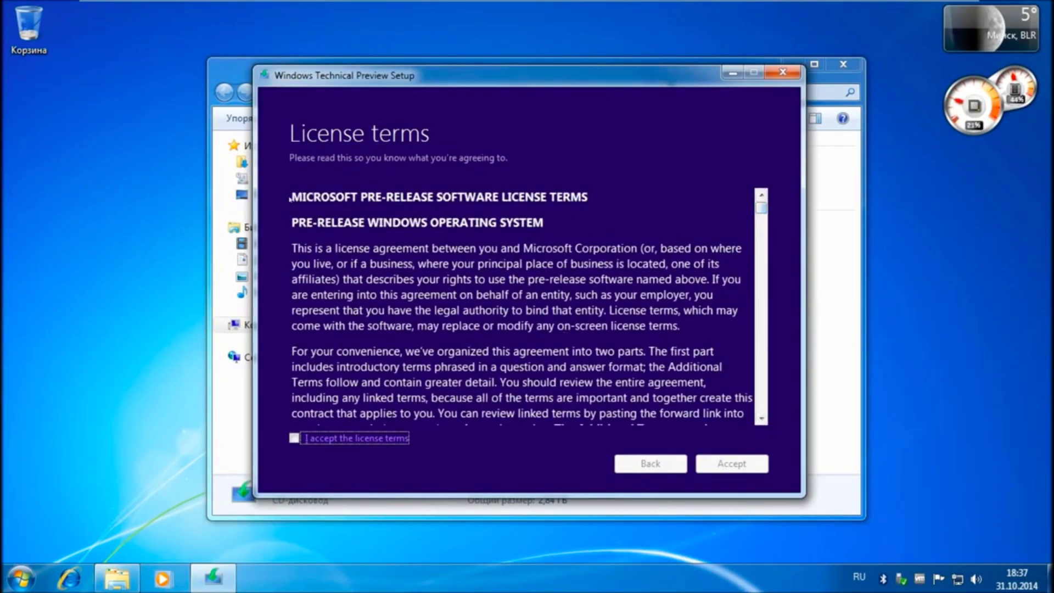
Step: Accept the pre-release software license terms in the setup wizard
{"action": "left_click_drag", "start_coordinate": [290, 197], "coordinate": [612, 453]}
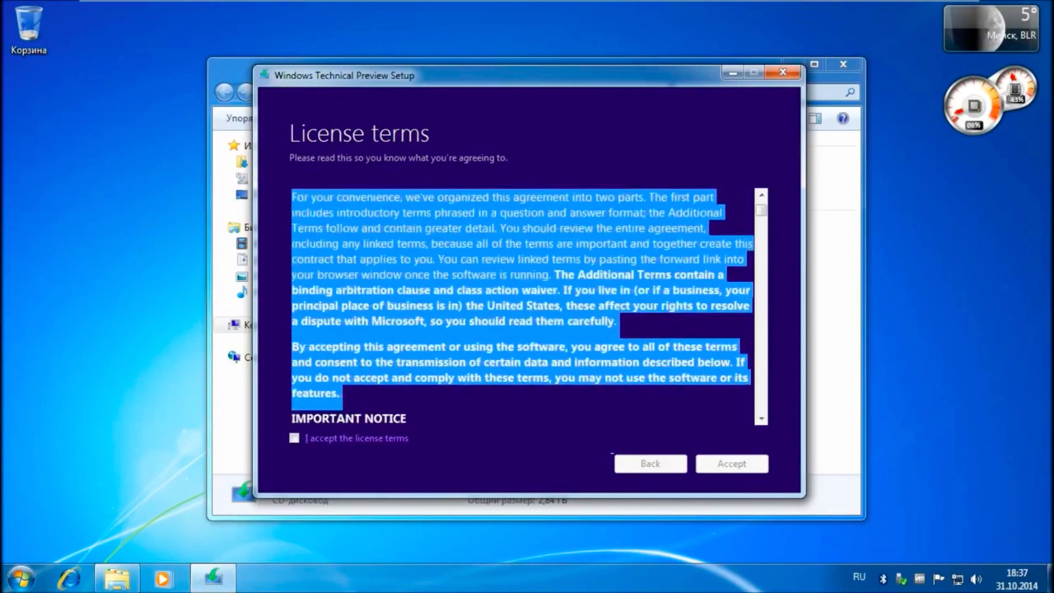
{"action": "left_click", "coordinate": [419, 415]}
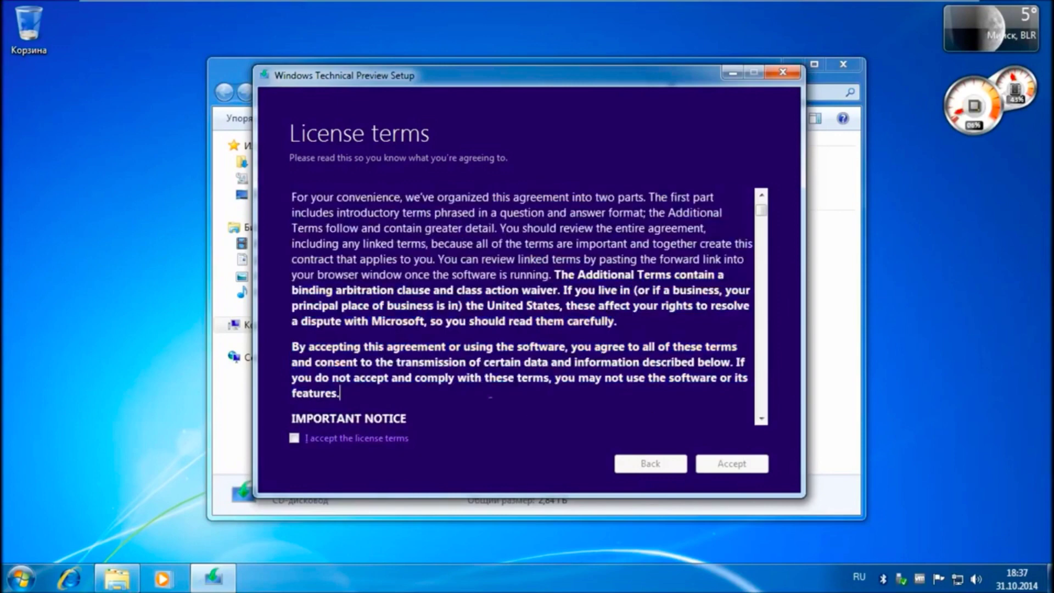
{"action": "left_click", "coordinate": [294, 438]}
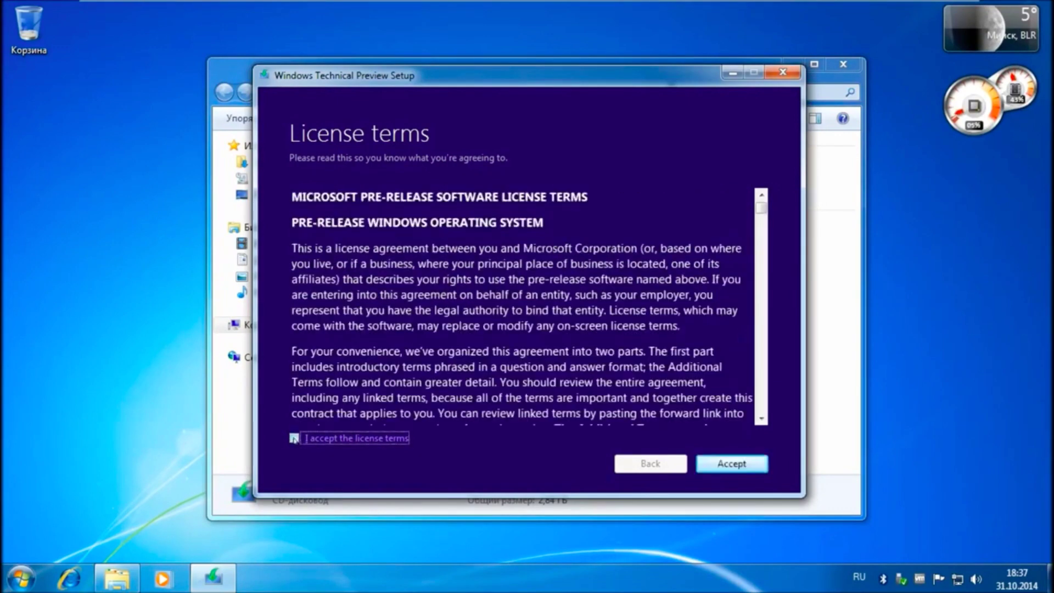
{"action": "left_click", "coordinate": [717, 464]}
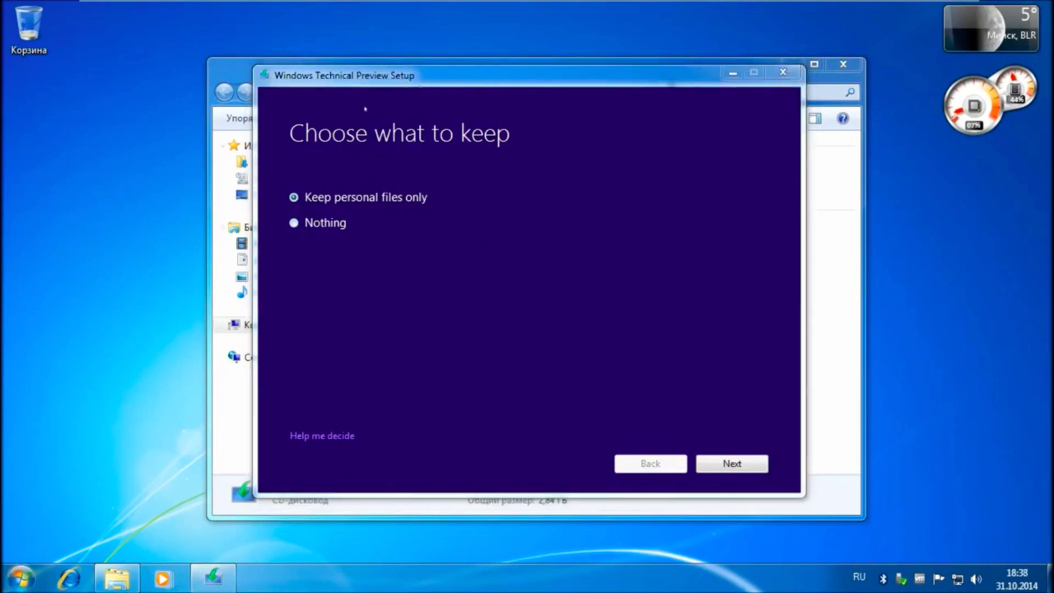
Step: Create a new folder named 112 on the desktop
{"action": "right_click", "coordinate": [85, 99]}
{"action": "mouse_move", "coordinate": [110, 209]}
{"action": "left_click", "coordinate": [236, 213]}
{"action": "key", "text": "BackSpace"}
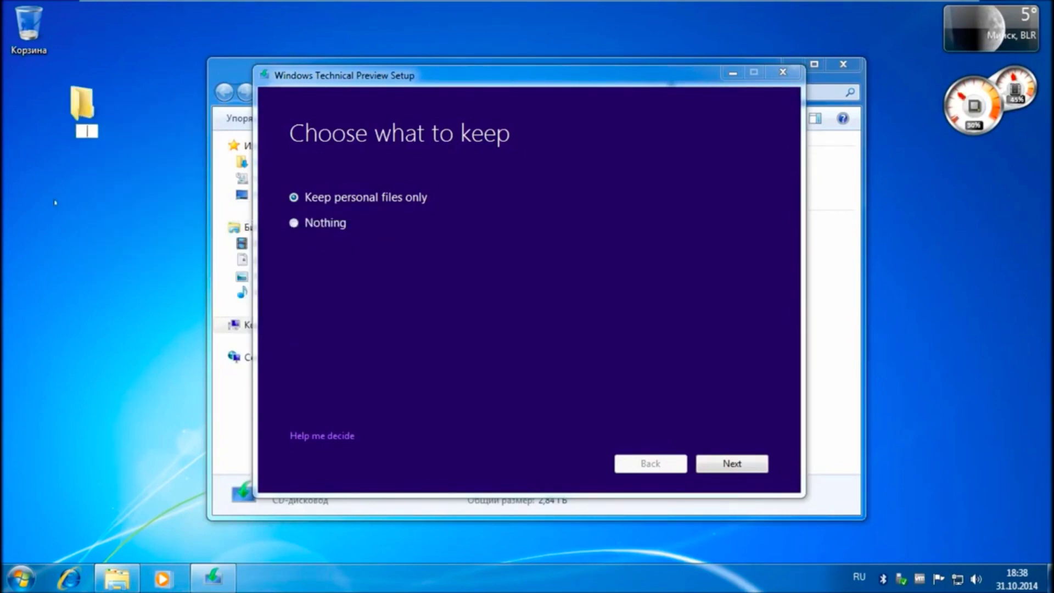
{"action": "type", "text": "ISO"}
{"action": "key", "text": "Return"}
Step: Create a new text document on the desktop and rename it aaa
{"action": "right_click", "coordinate": [66, 185]}
{"action": "mouse_move", "coordinate": [129, 305]}
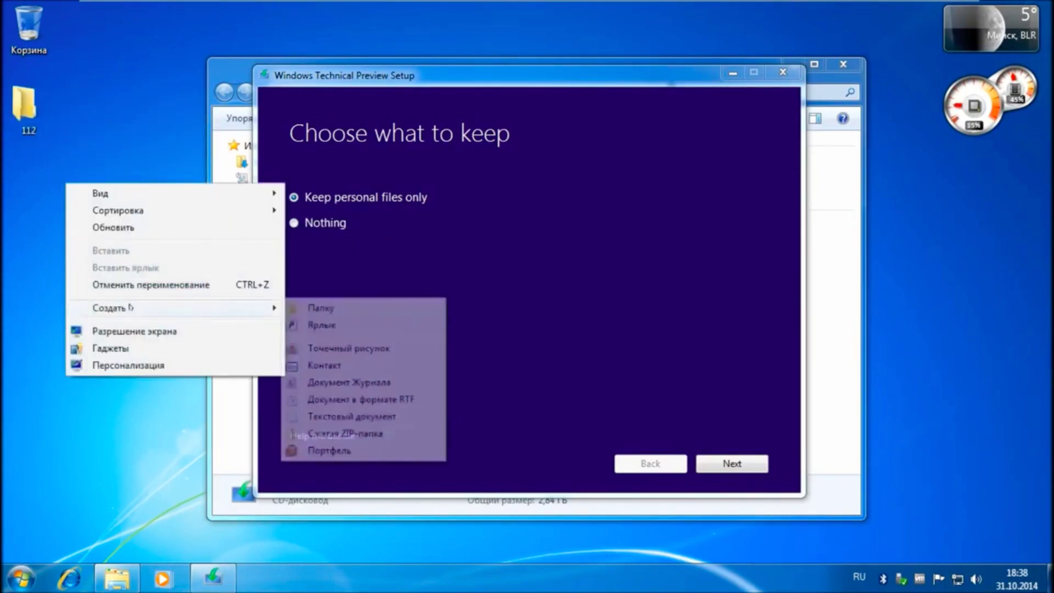
{"action": "left_click", "coordinate": [348, 418]}
{"action": "key", "text": "BackSpace"}
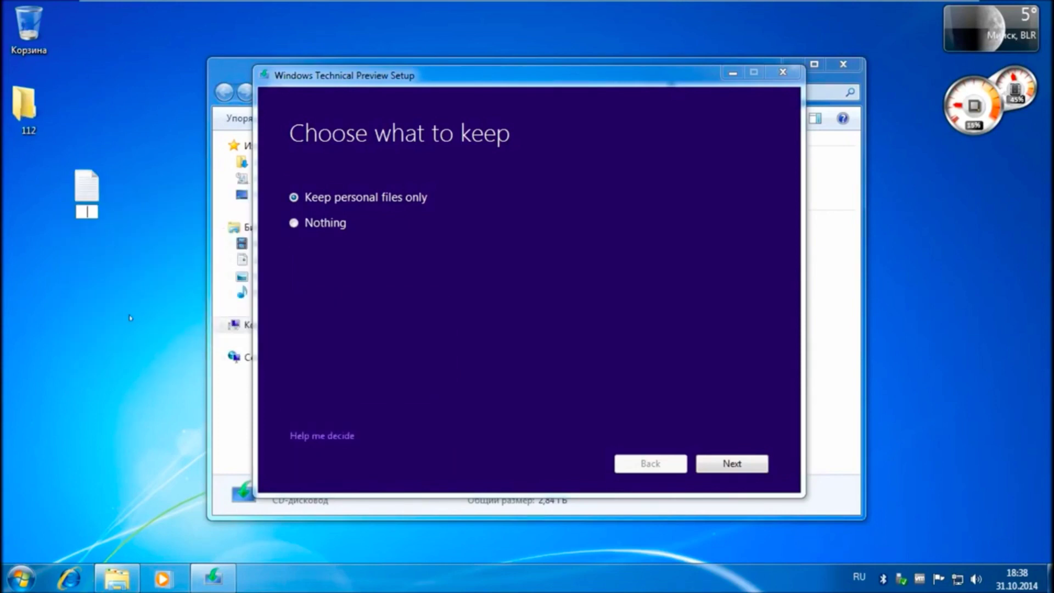
{"action": "key", "text": "Return"}
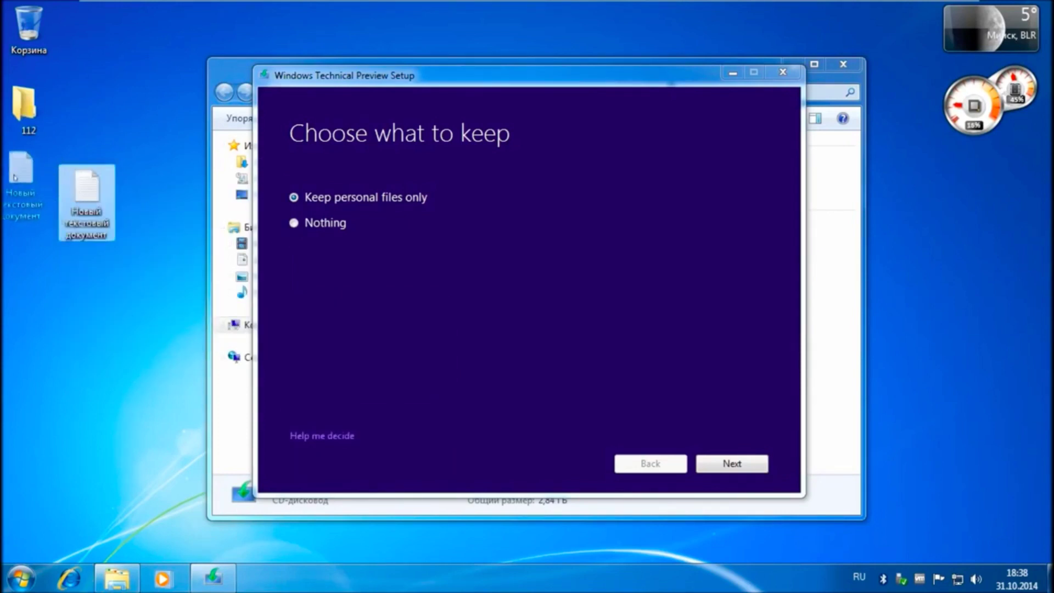
{"action": "key", "text": "Menu"}
{"action": "left_click", "coordinate": [142, 416]}
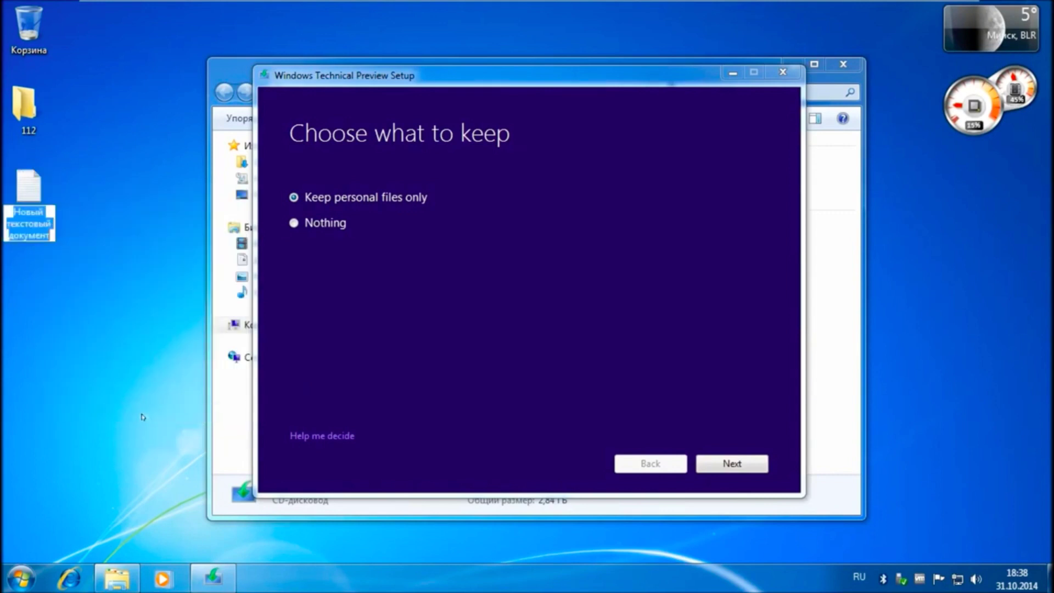
{"action": "type", "text": "aaa"}
{"action": "key", "text": "Return"}
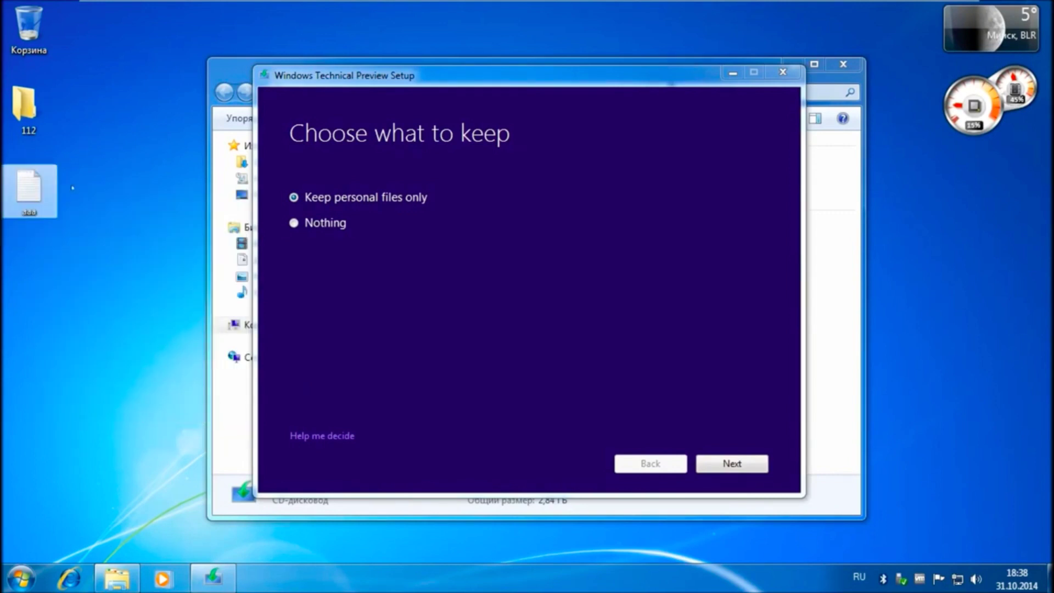
Step: Choose to keep personal files only and continue the setup
{"action": "left_click", "coordinate": [356, 145]}
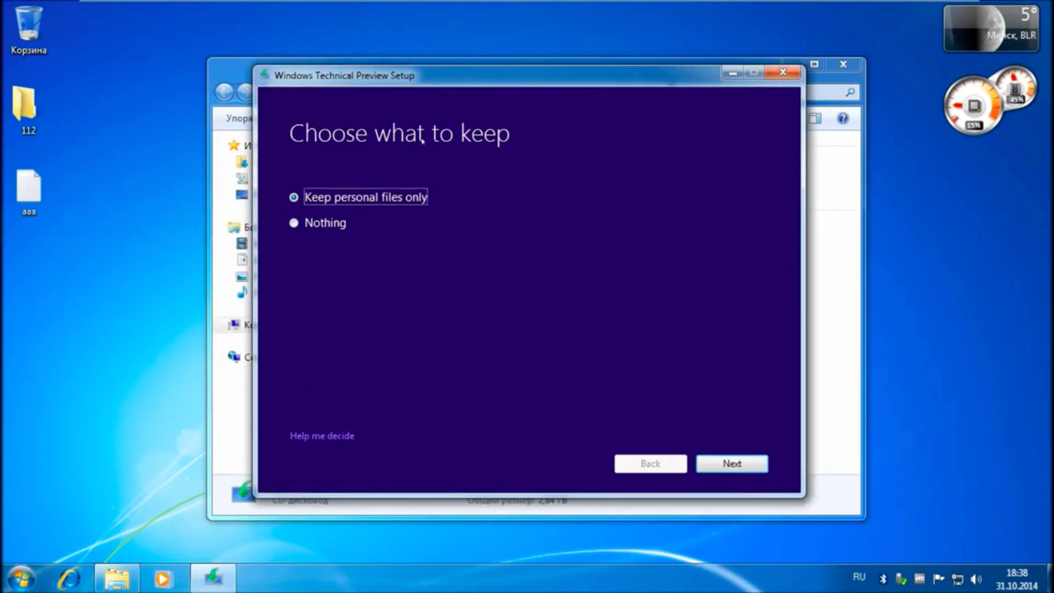
{"action": "left_click", "coordinate": [335, 223]}
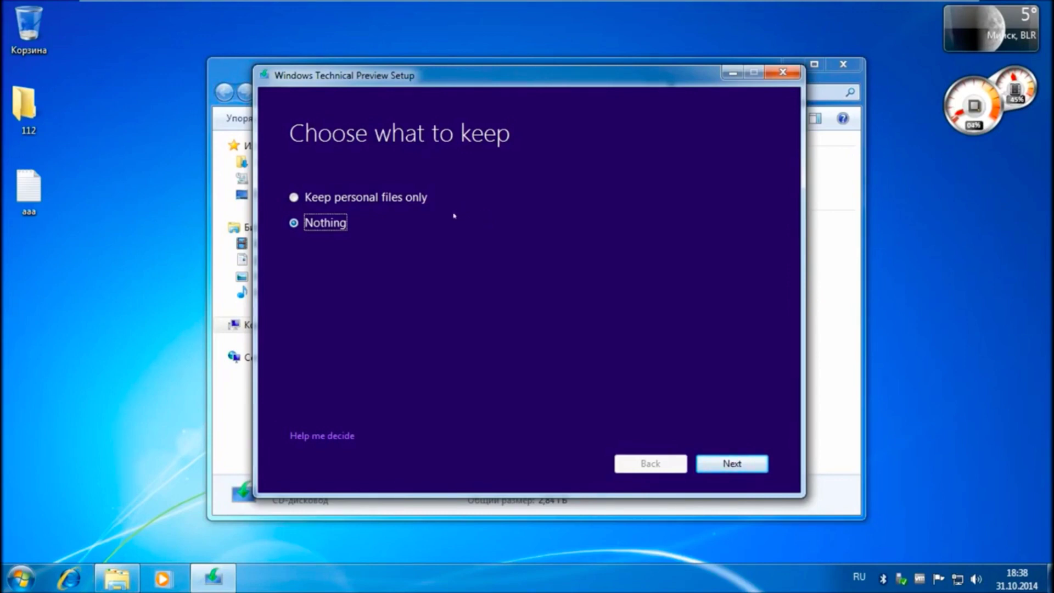
{"action": "left_click", "coordinate": [410, 199]}
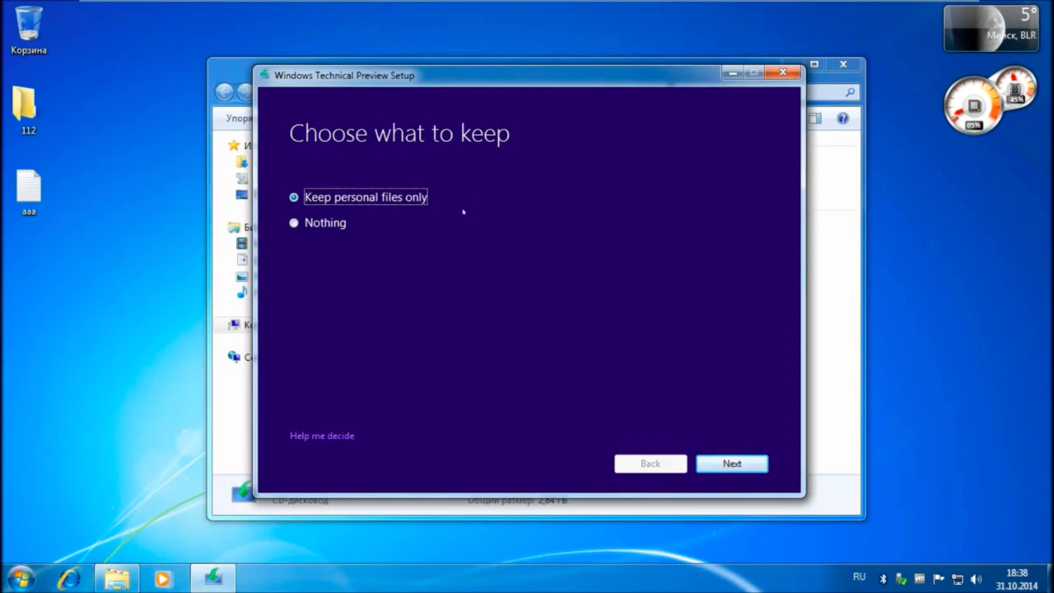
{"action": "left_click", "coordinate": [732, 463]}
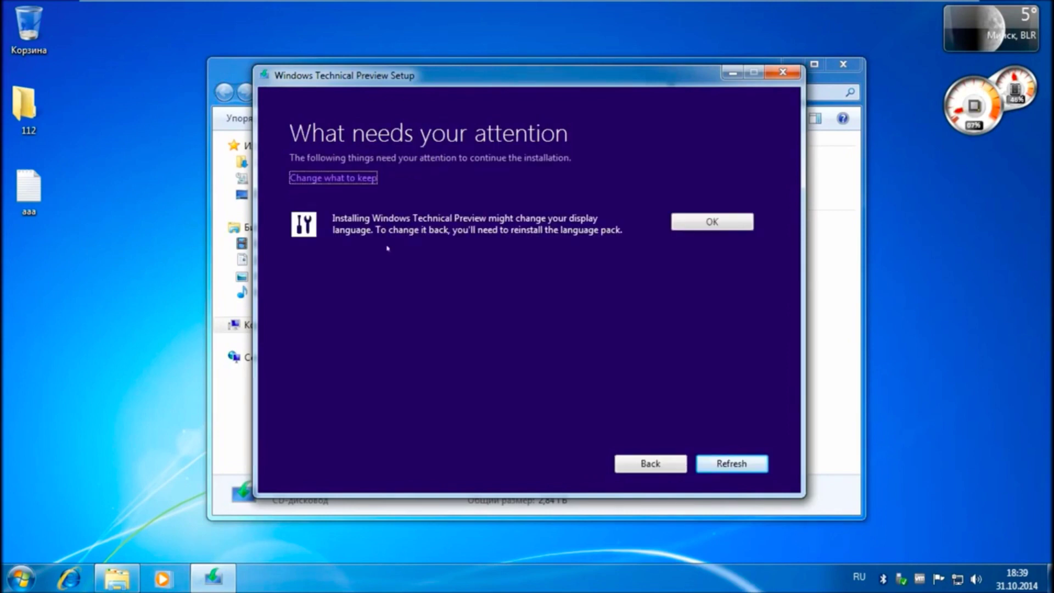
Step: Acknowledge the display language notice and start installing Windows Technical Preview for Enterprise
{"action": "left_click_drag", "start_coordinate": [332, 218], "coordinate": [624, 230]}
{"action": "left_click", "coordinate": [441, 219]}
{"action": "key", "text": "super"}
{"action": "left_click", "coordinate": [708, 220]}
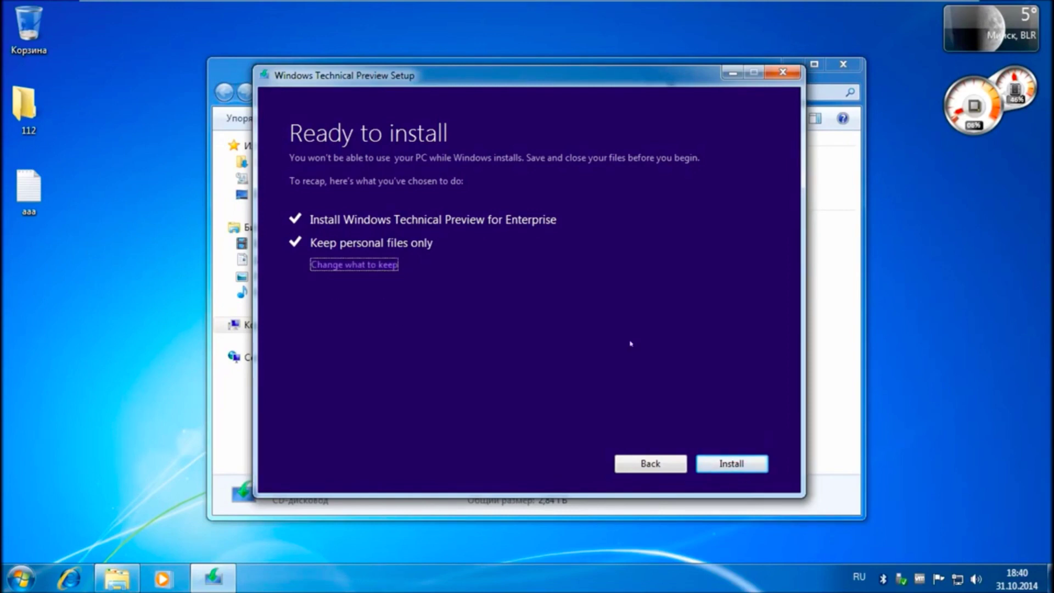
{"action": "left_click", "coordinate": [734, 465]}
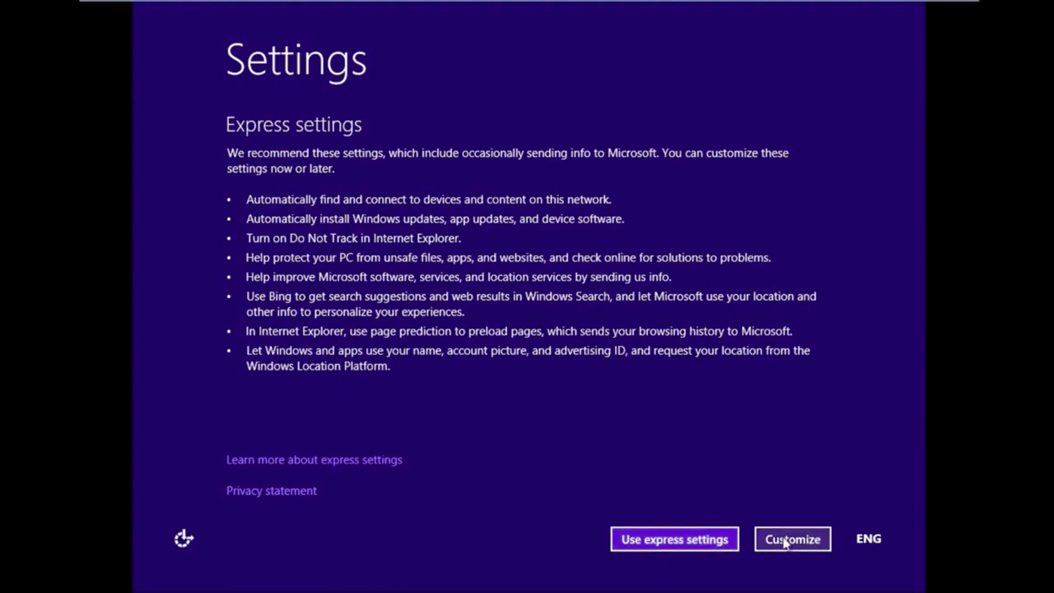
Step: Customize the setup settings instead of using express ones, and allow device and content discovery for home or work networks
{"action": "left_click", "coordinate": [797, 549]}
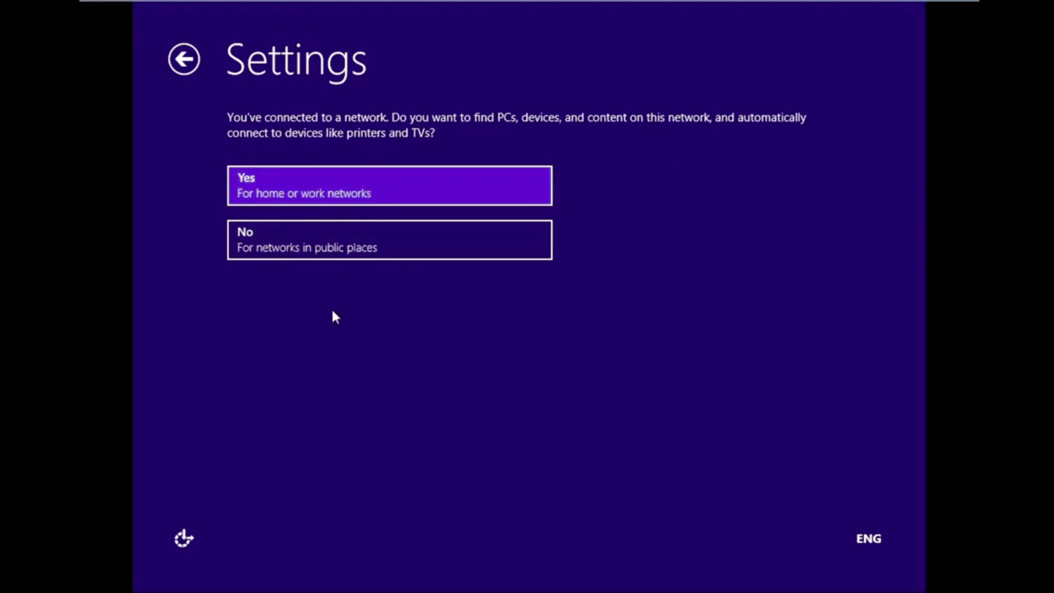
{"action": "left_click", "coordinate": [412, 189]}
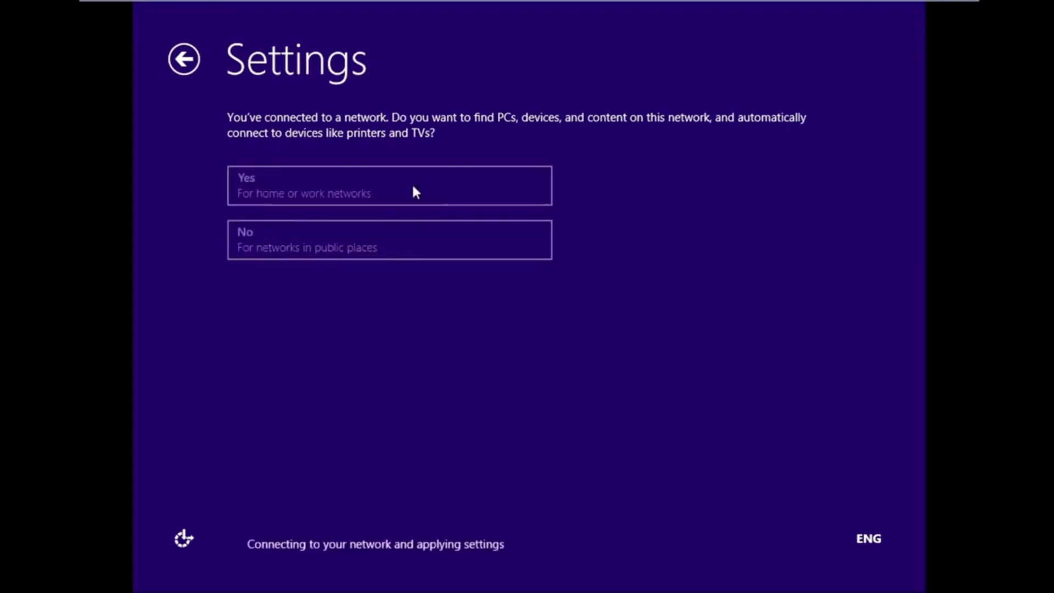
Step: Turn off automatic device drivers and automatic app updates, and accept the online solutions and product improvement settings as they are
{"action": "left_click", "coordinate": [343, 173]}
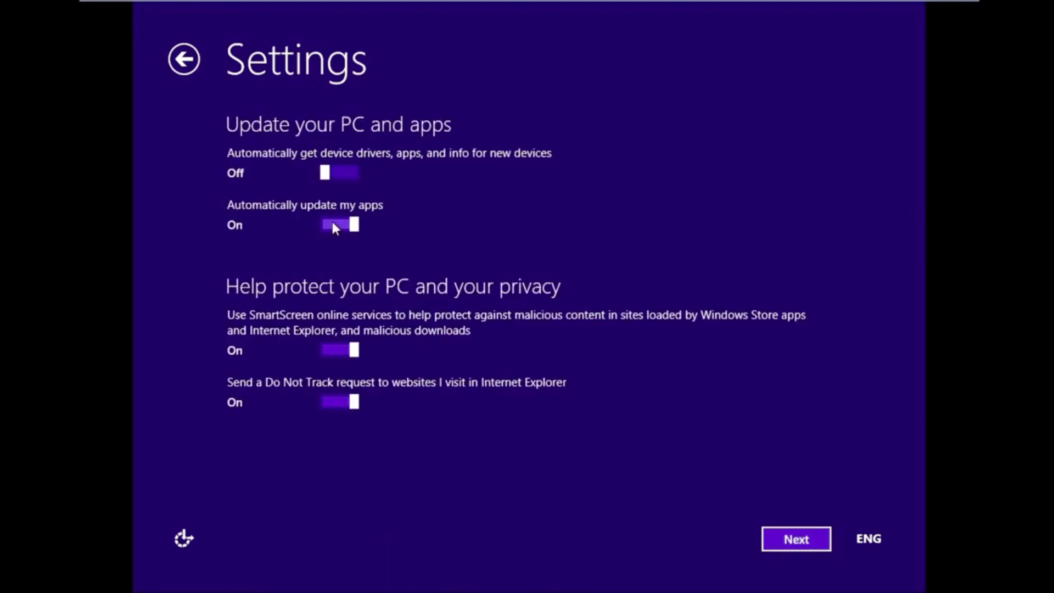
{"action": "left_click", "coordinate": [335, 225]}
{"action": "left_click", "coordinate": [803, 536]}
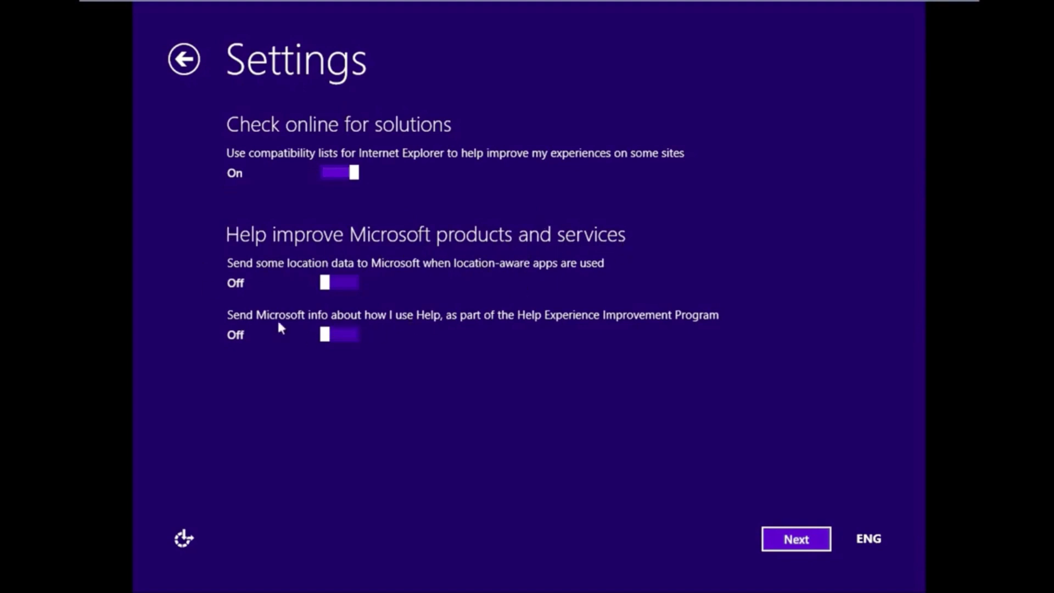
{"action": "left_click", "coordinate": [802, 544]}
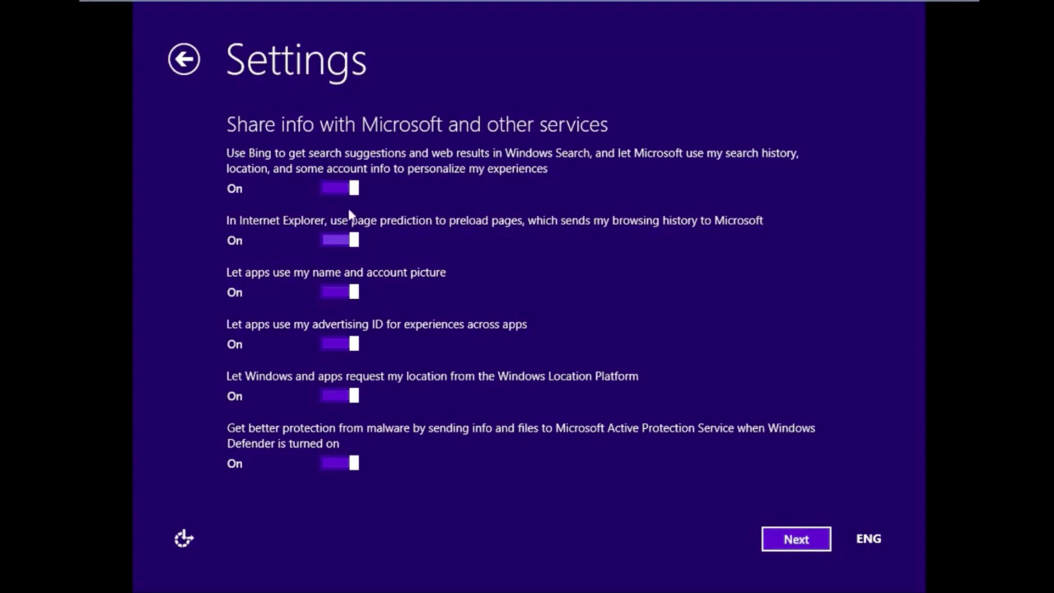
Step: Turn off all six options for sharing info with Microsoft and other services, and continue
{"action": "left_click", "coordinate": [332, 189]}
{"action": "left_click", "coordinate": [329, 240]}
{"action": "left_click", "coordinate": [329, 291]}
{"action": "left_click", "coordinate": [332, 343]}
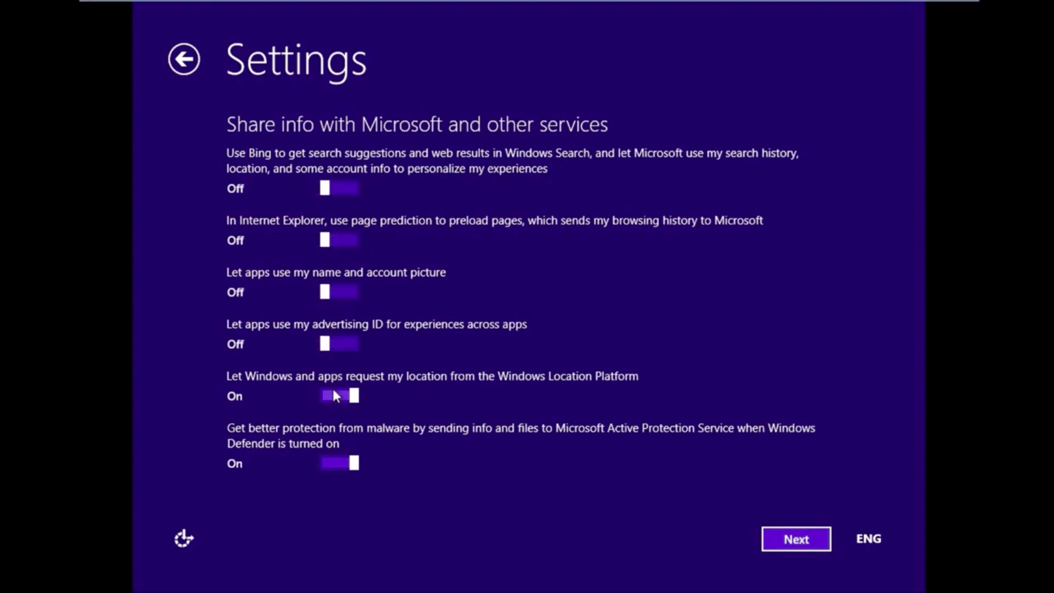
{"action": "left_click", "coordinate": [331, 393]}
{"action": "left_click", "coordinate": [335, 461]}
{"action": "left_click", "coordinate": [795, 539]}
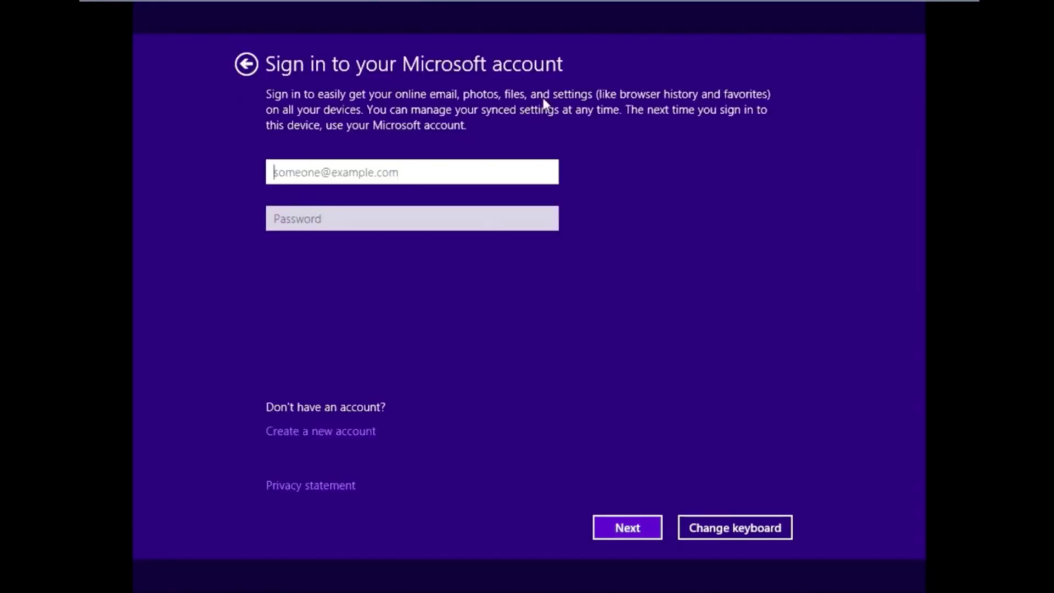
Step: Open the form for creating a new Microsoft account and choose there to continue using the existing account
{"action": "left_click", "coordinate": [373, 206]}
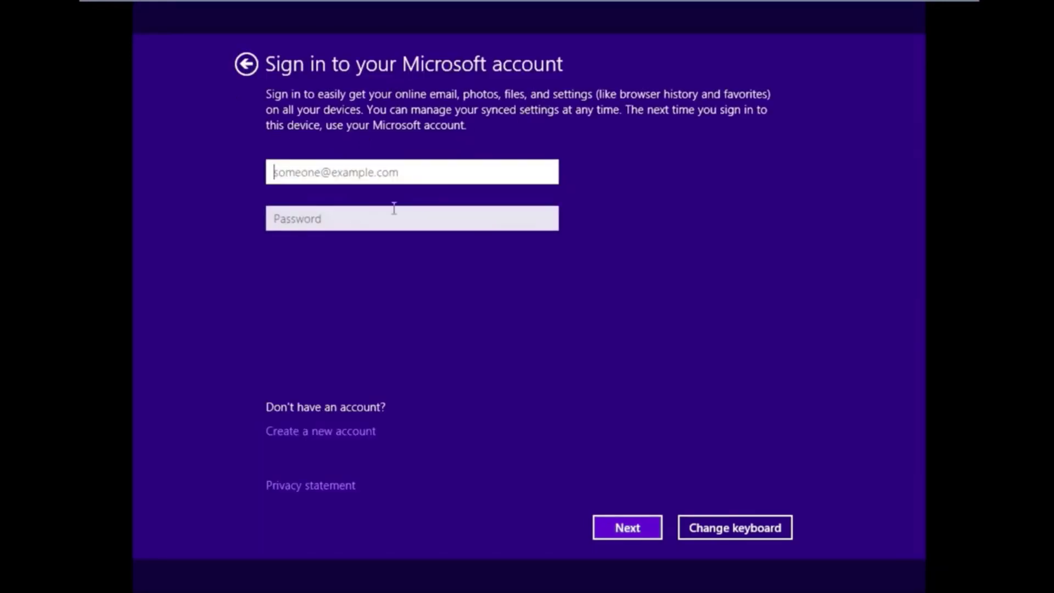
{"action": "left_click", "coordinate": [390, 208]}
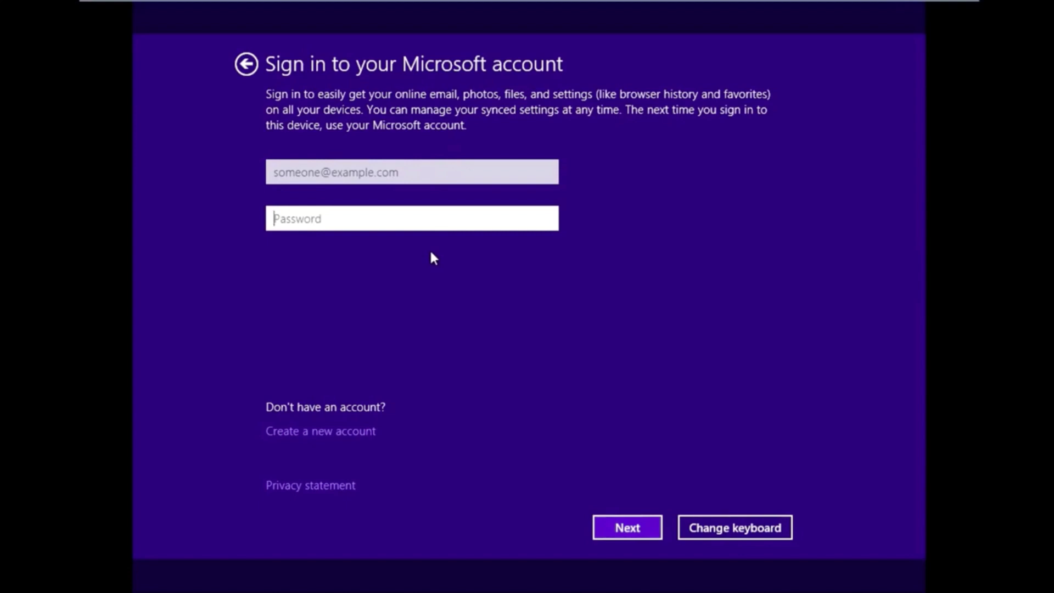
{"action": "left_click", "coordinate": [348, 432]}
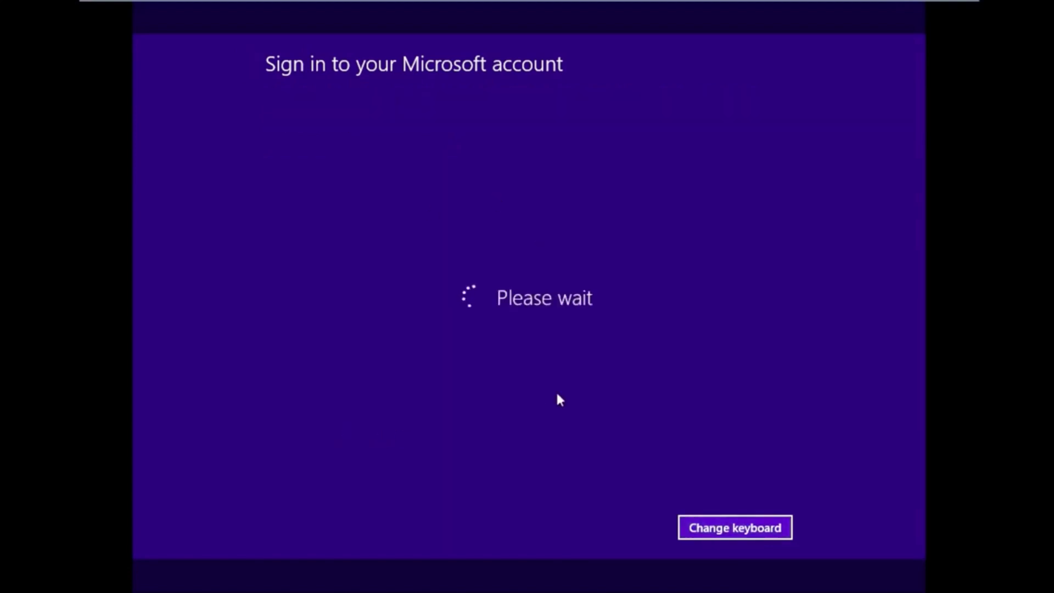
{"action": "left_click", "coordinate": [412, 205]}
{"action": "left_click", "coordinate": [423, 243]}
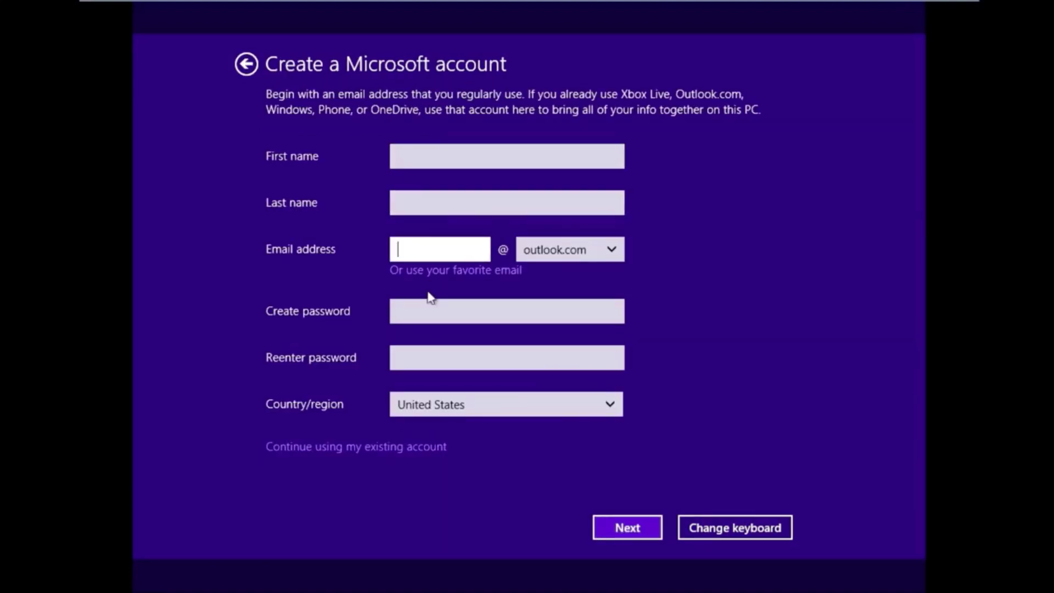
{"action": "left_click", "coordinate": [430, 296]}
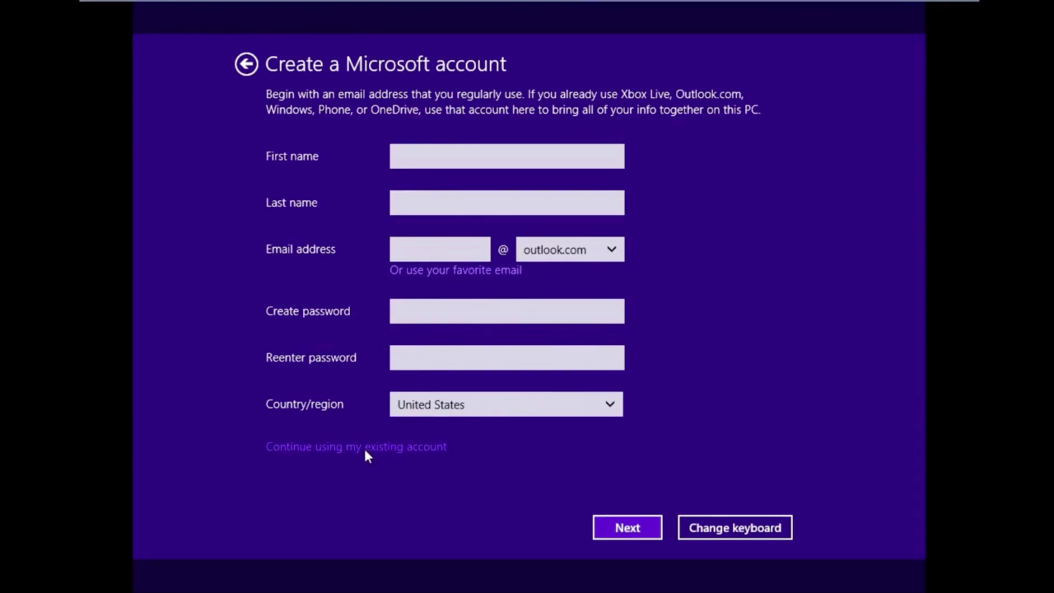
{"action": "left_click", "coordinate": [365, 448]}
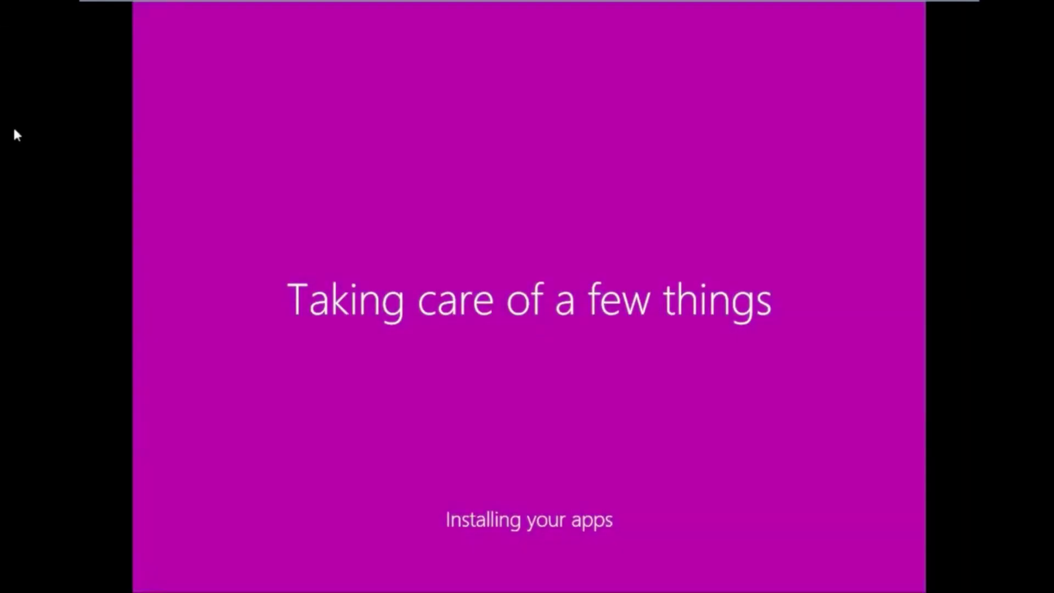
{"action": "left_click", "coordinate": [531, 5]}
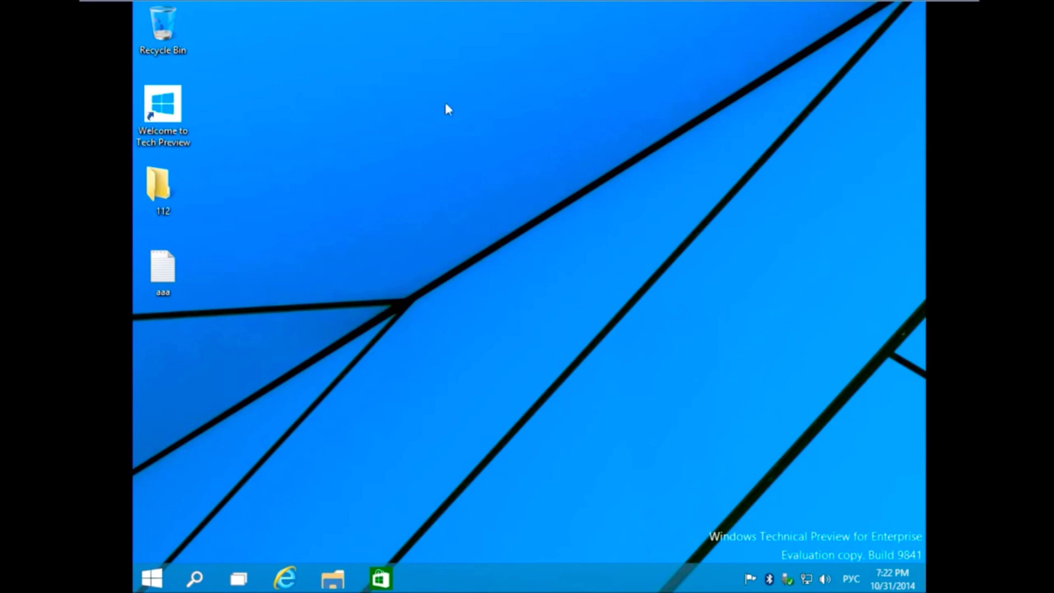
{"action": "left_click", "coordinate": [170, 273]}
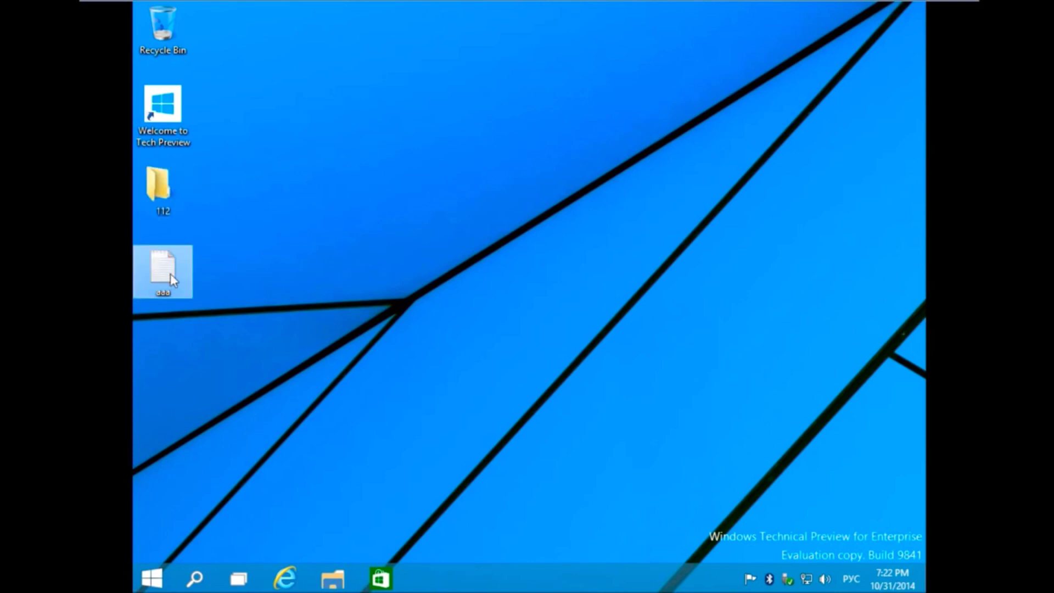
{"action": "left_click", "coordinate": [136, 232]}
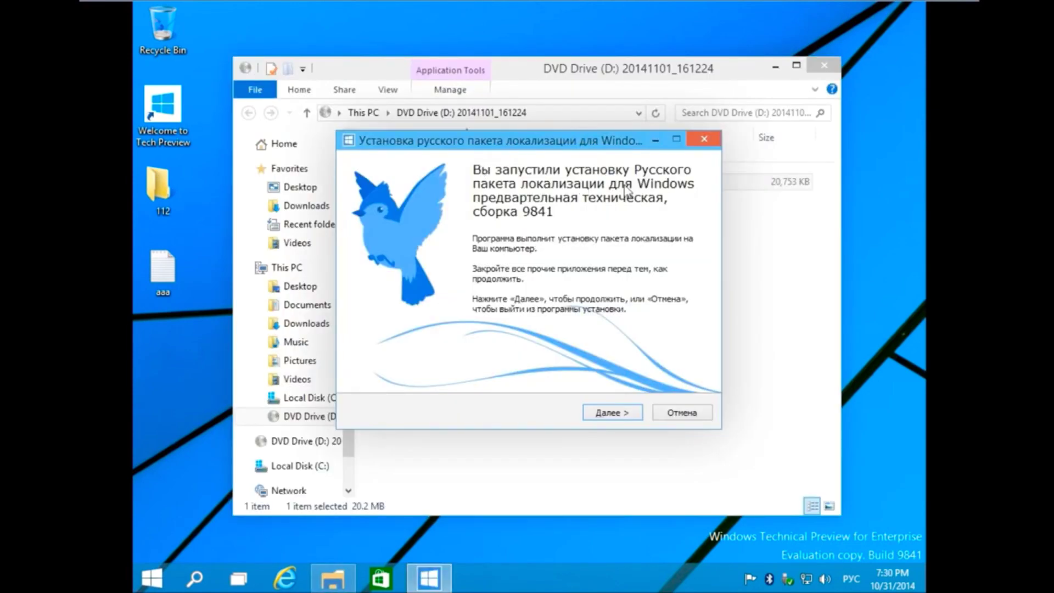
Step: Install the Russian localization pack, accepting the licence agreement and keeping the full installation with all components, and restart the computer immediately
{"action": "left_click", "coordinate": [618, 413]}
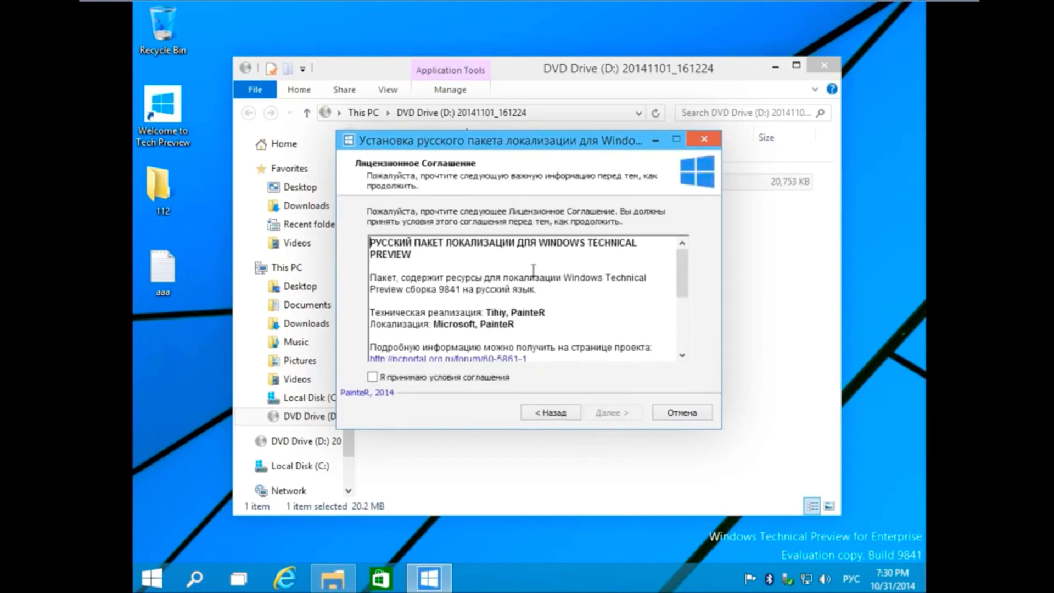
{"action": "left_click", "coordinate": [431, 377]}
{"action": "left_click", "coordinate": [612, 413]}
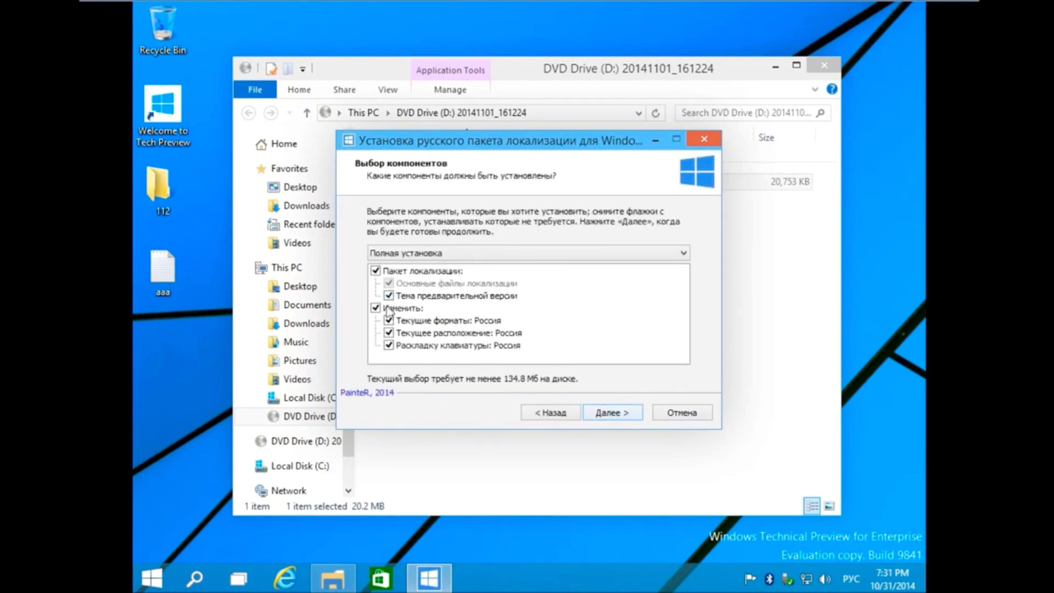
{"action": "left_click", "coordinate": [611, 411]}
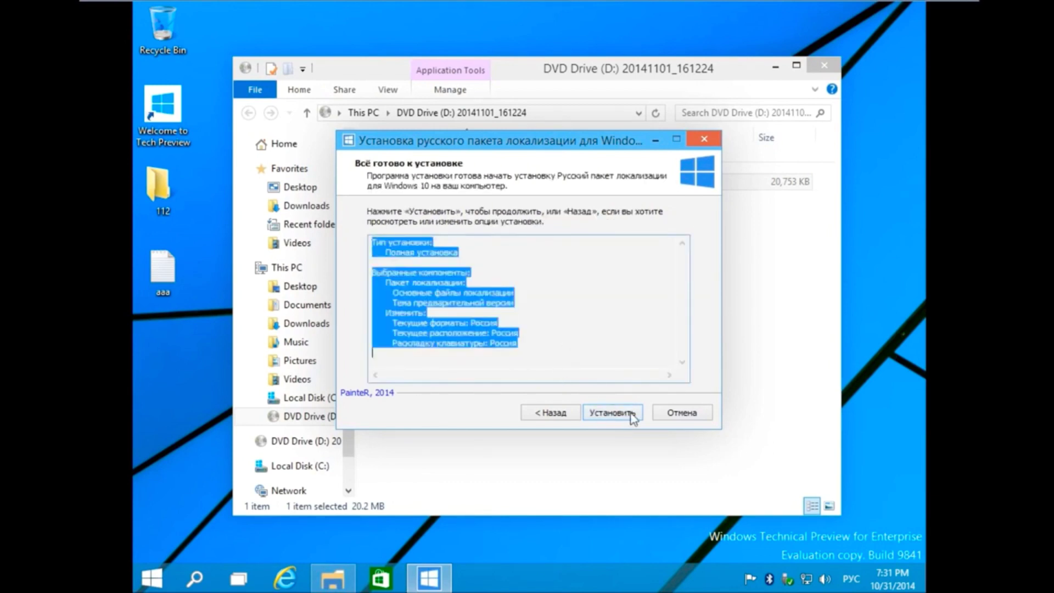
{"action": "left_click", "coordinate": [629, 415]}
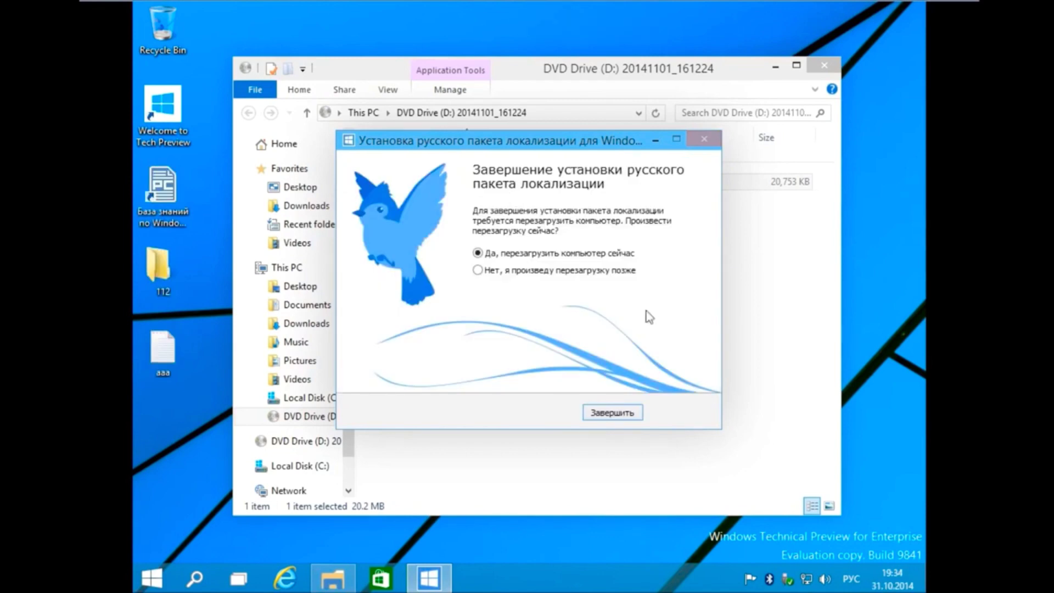
{"action": "left_click", "coordinate": [611, 413]}
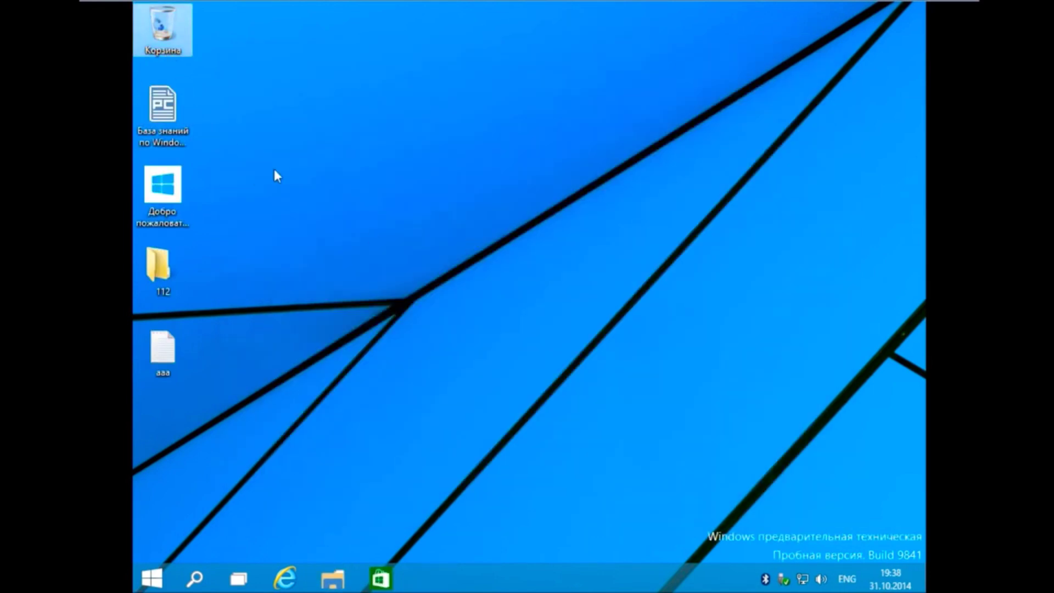
{"action": "left_click", "coordinate": [676, 459]}
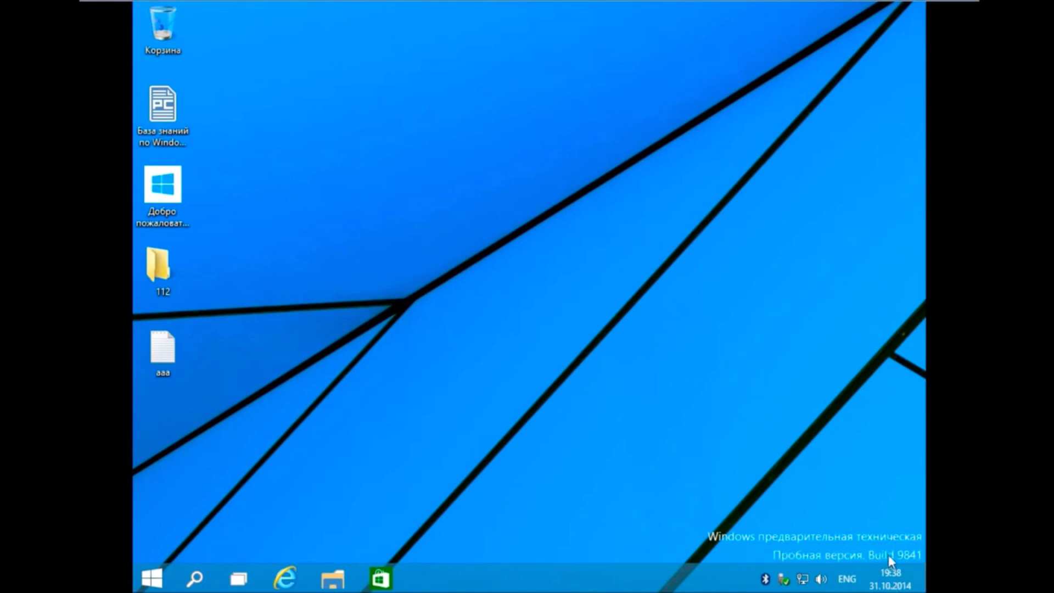
{"action": "left_click", "coordinate": [163, 186]}
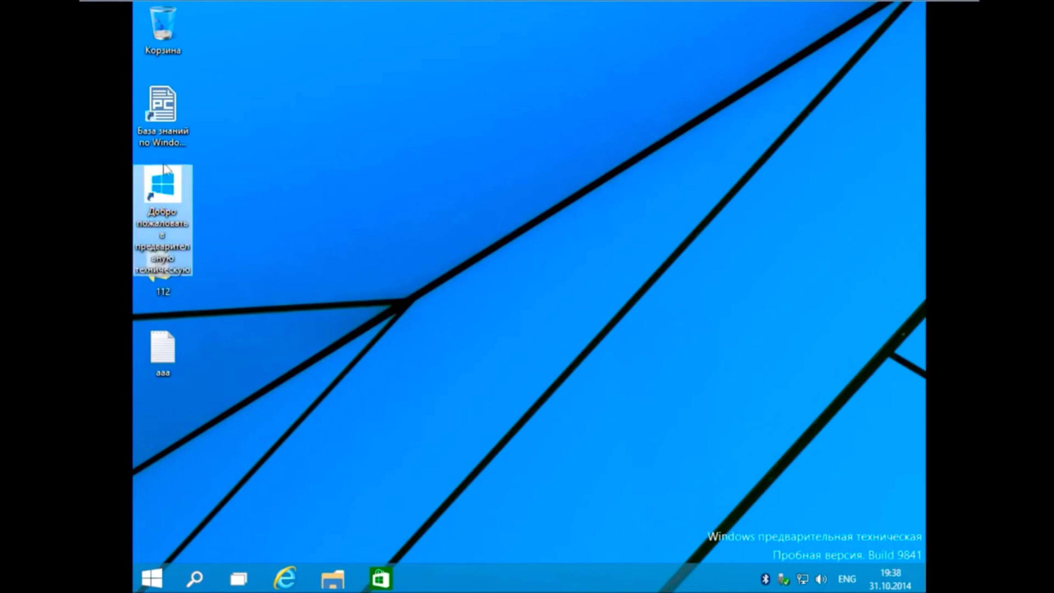
{"action": "left_click", "coordinate": [270, 238]}
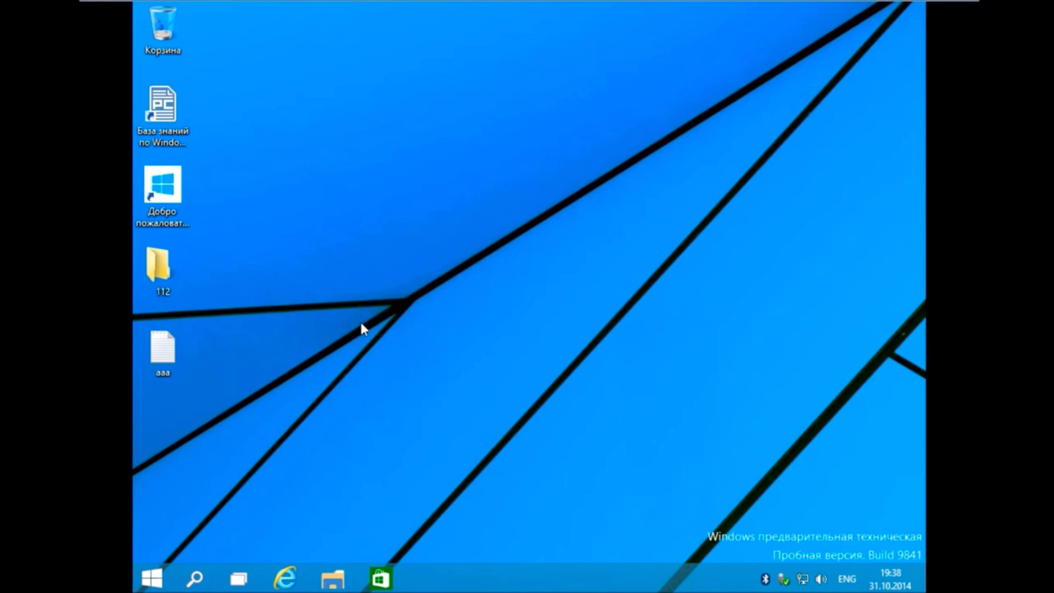
{"action": "left_click", "coordinate": [303, 226]}
Step: Open the desktop personalization settings, apply the "Линии и цвета" theme, and view it on the uncovered desktop before returning to the settings
{"action": "right_click", "coordinate": [302, 224]}
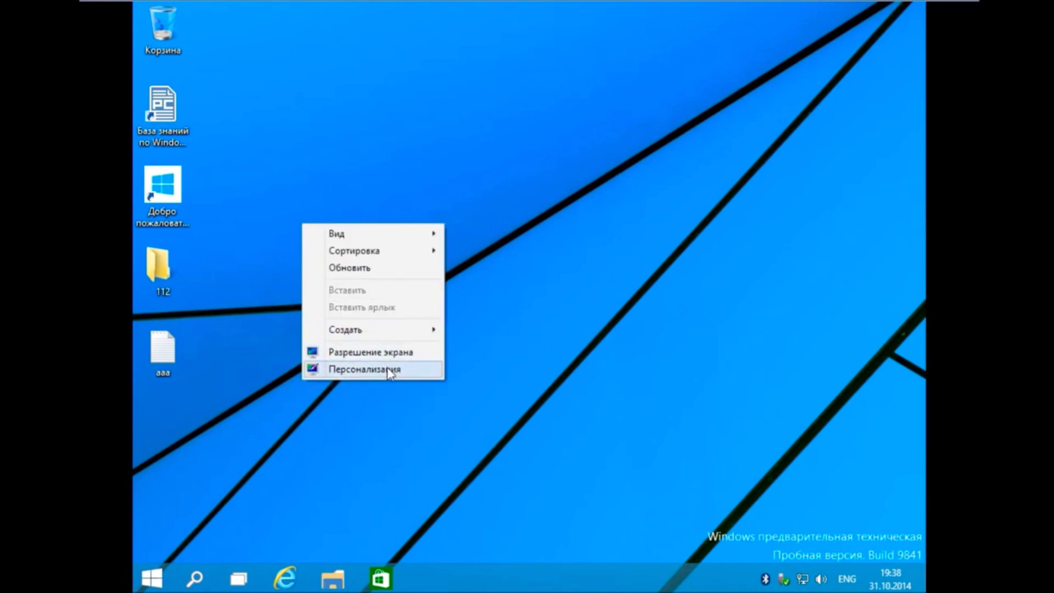
{"action": "left_click", "coordinate": [386, 368]}
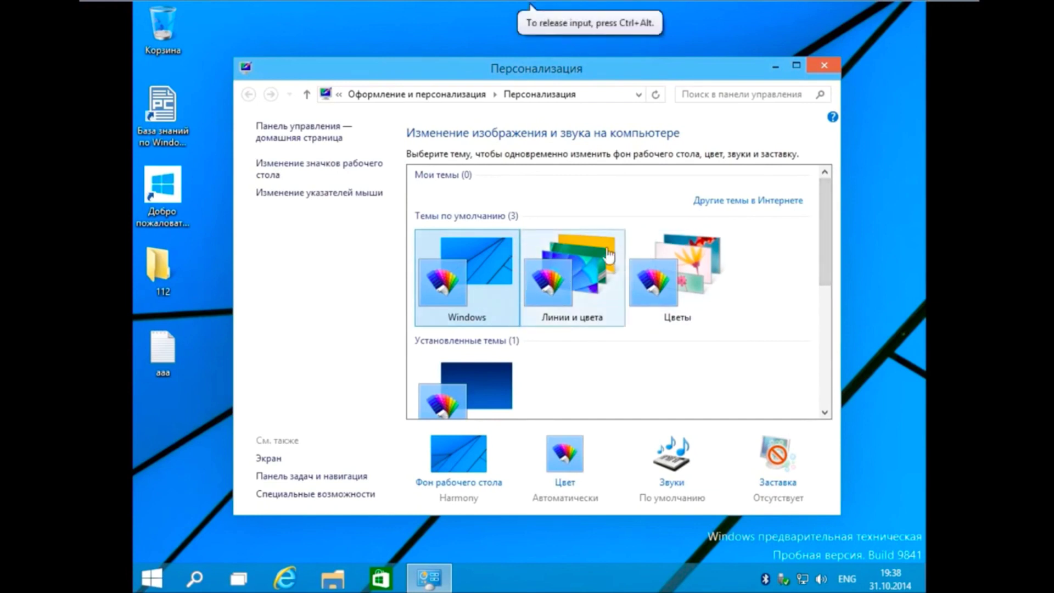
{"action": "left_click", "coordinate": [601, 298]}
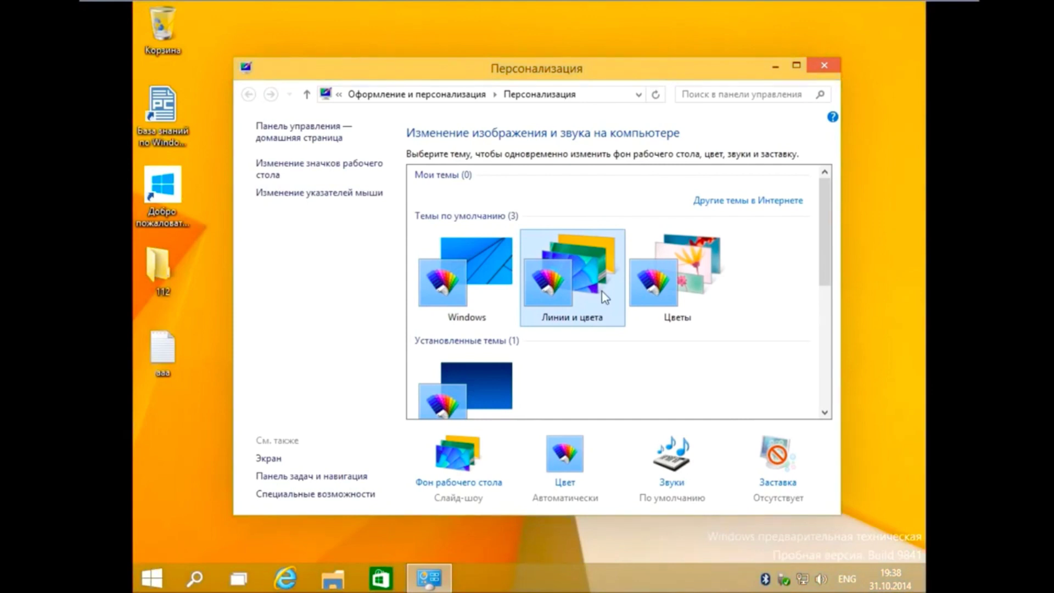
{"action": "left_click", "coordinate": [773, 65]}
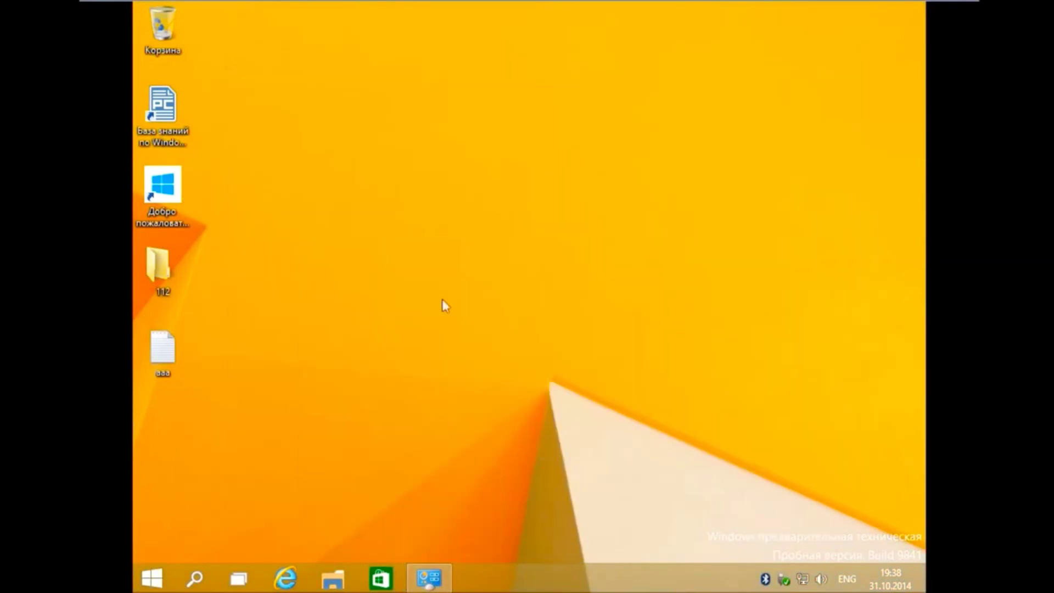
{"action": "key", "text": "alt+Tab"}
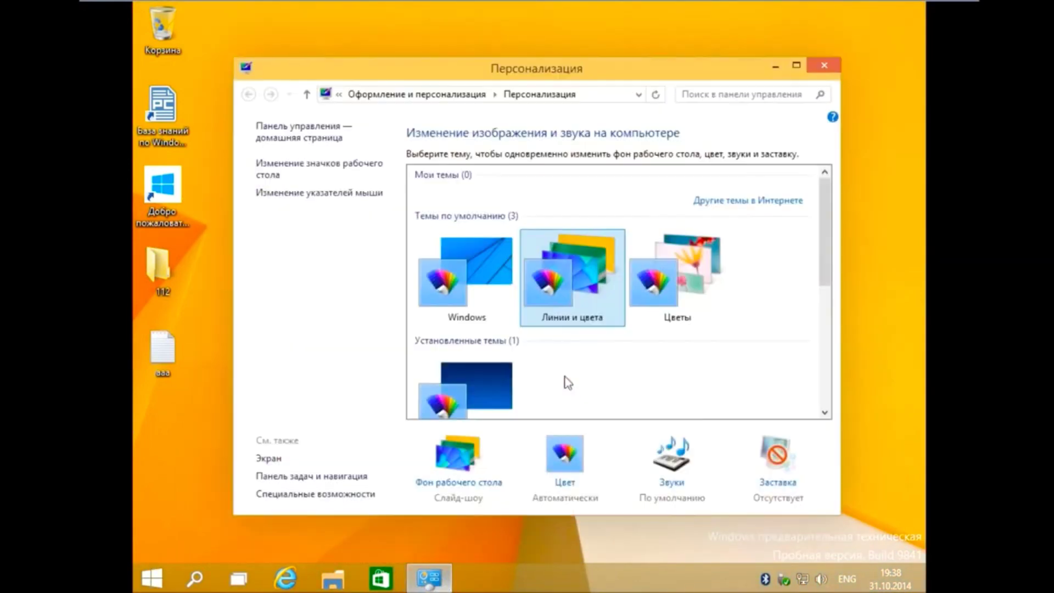
Step: Apply the "Цветы" theme and switch the uncovered desktop twice to the next background picture
{"action": "left_click", "coordinate": [712, 292]}
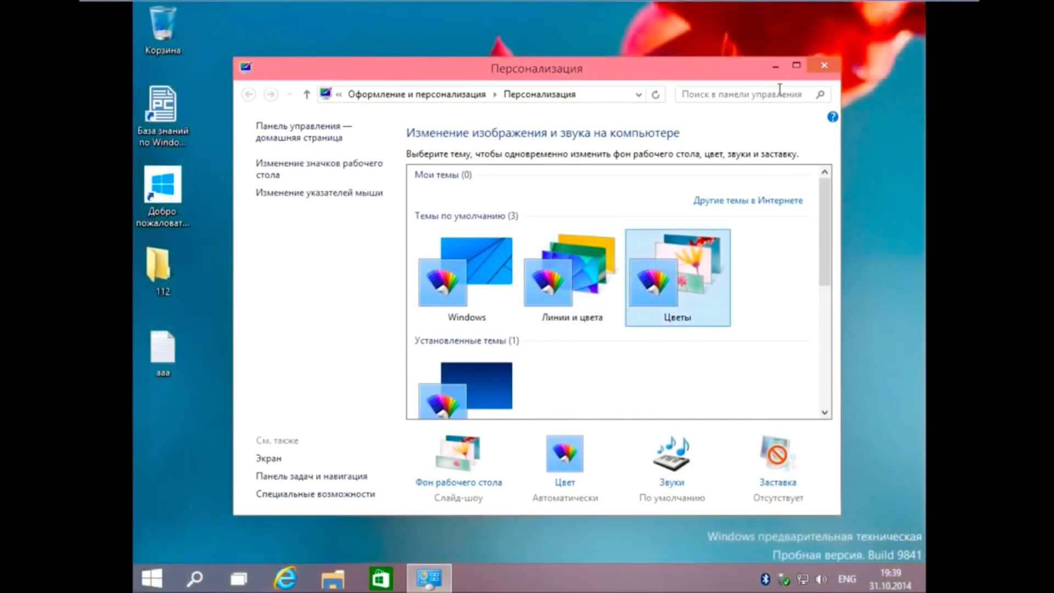
{"action": "left_click", "coordinate": [773, 66]}
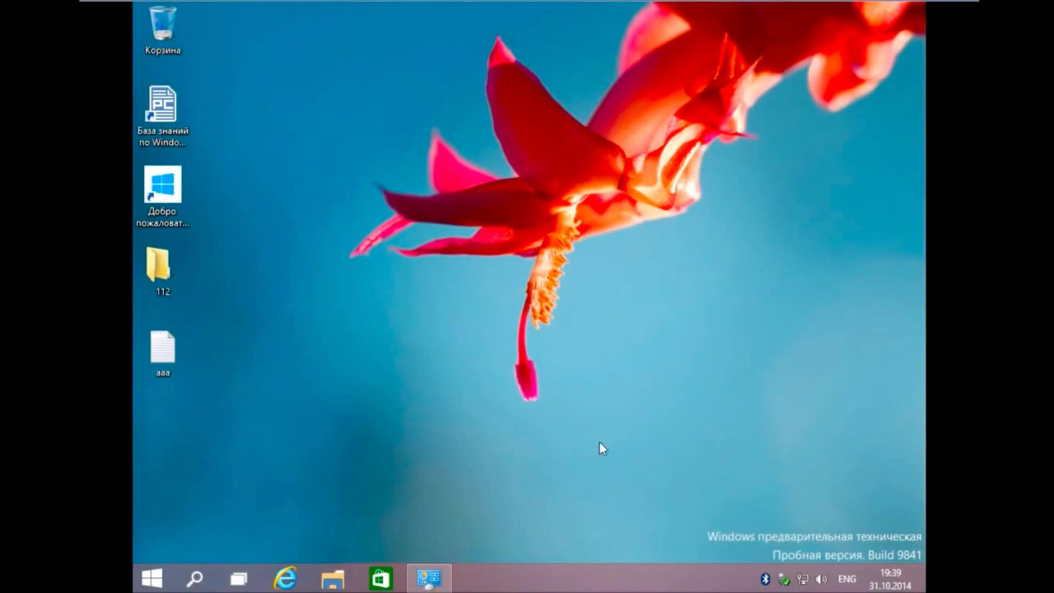
{"action": "right_click", "coordinate": [476, 328]}
{"action": "left_click", "coordinate": [510, 430]}
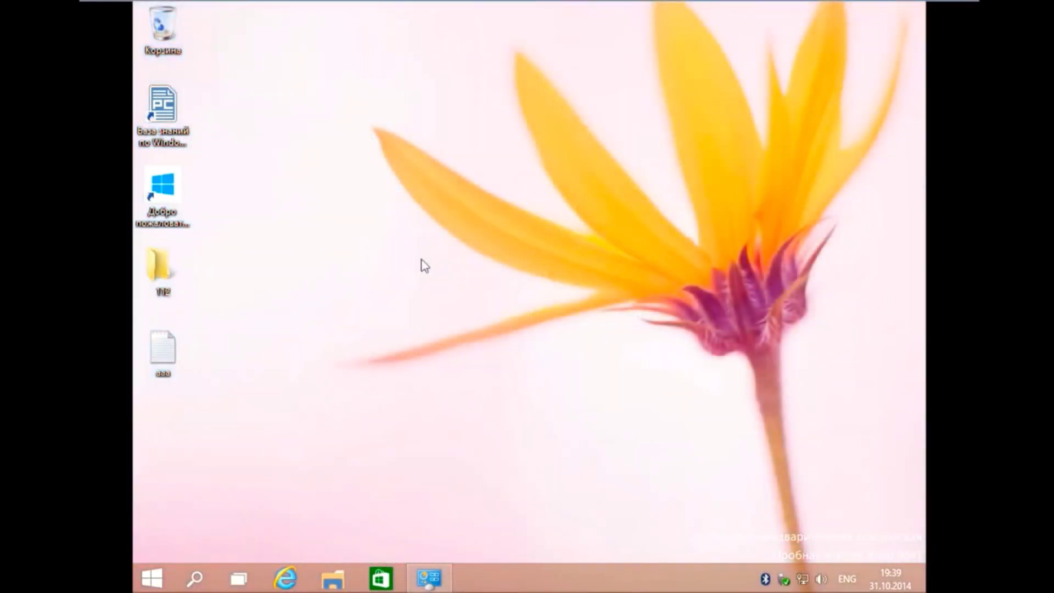
{"action": "right_click", "coordinate": [421, 259]}
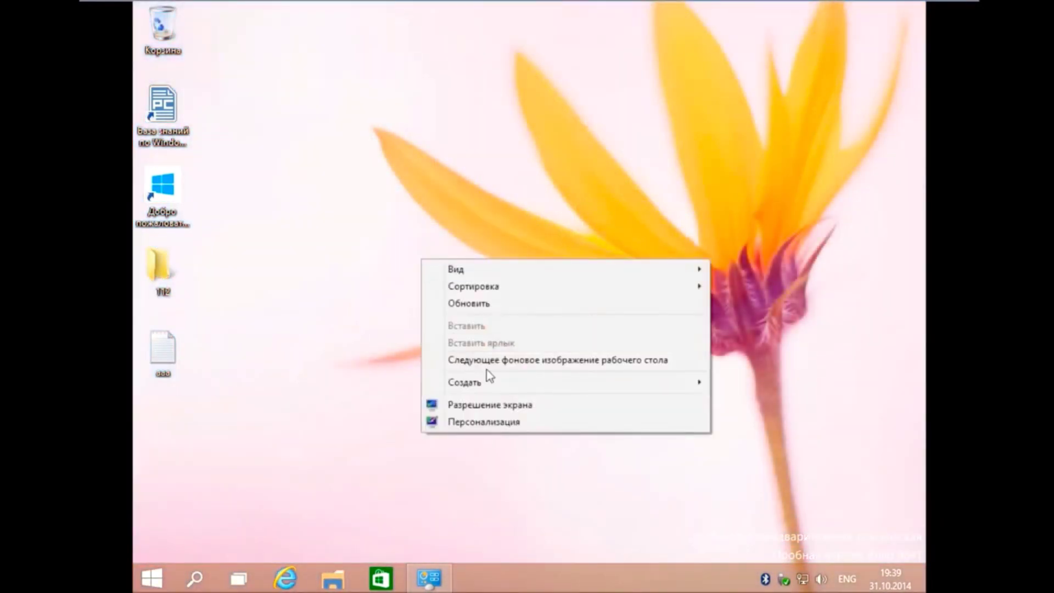
{"action": "left_click", "coordinate": [616, 363]}
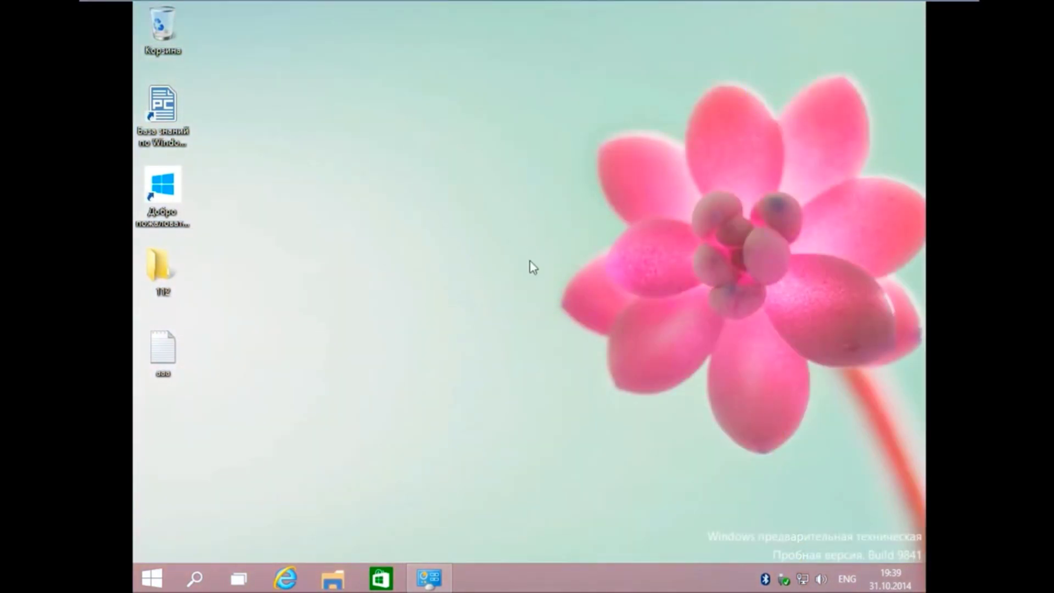
Step: Apply the default Windows theme, replace it with the dark blue theme under "Установленные темы", and close the personalization settings
{"action": "left_click", "coordinate": [442, 585]}
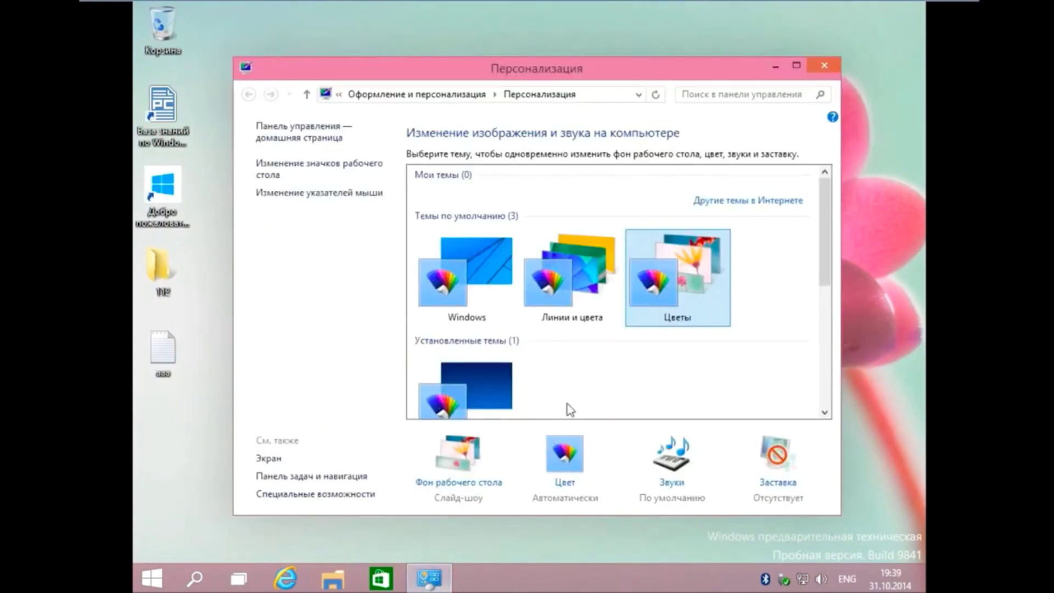
{"action": "left_click", "coordinate": [471, 262]}
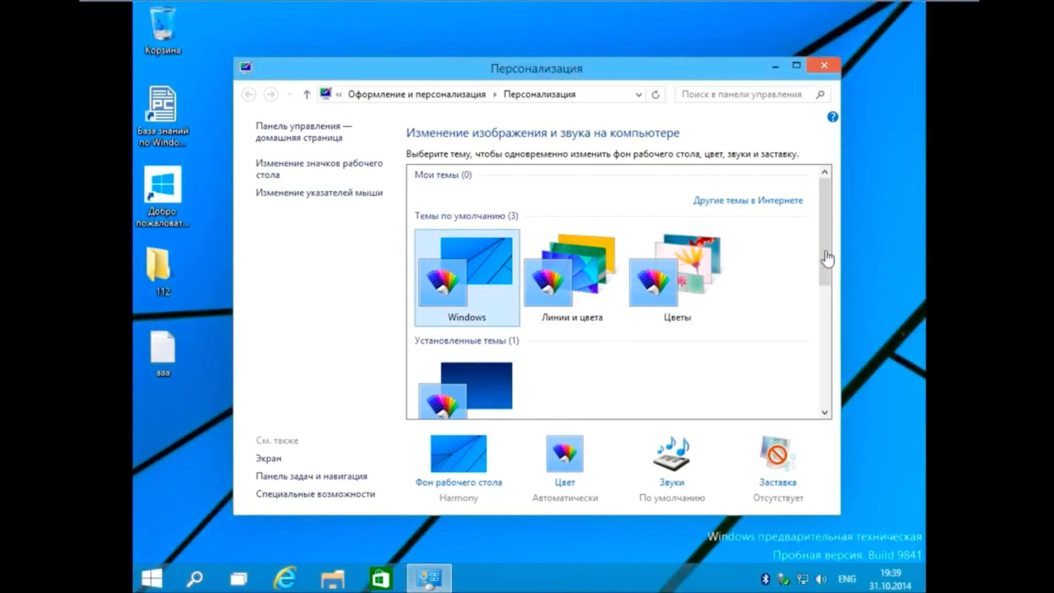
{"action": "scroll", "coordinate": [828, 305], "scroll_direction": "down", "scroll_amount": 3}
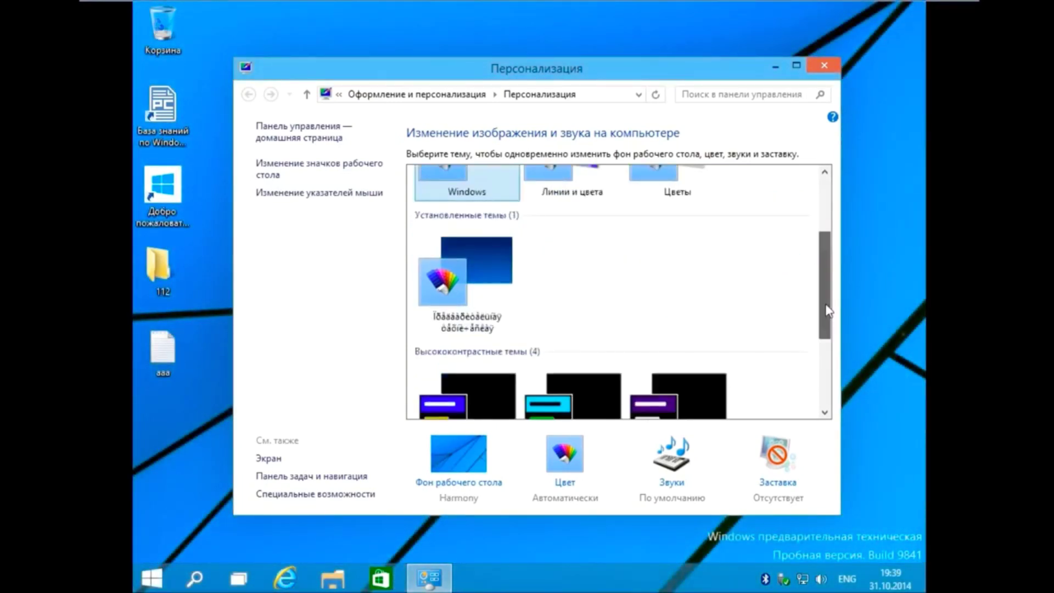
{"action": "left_click", "coordinate": [494, 299]}
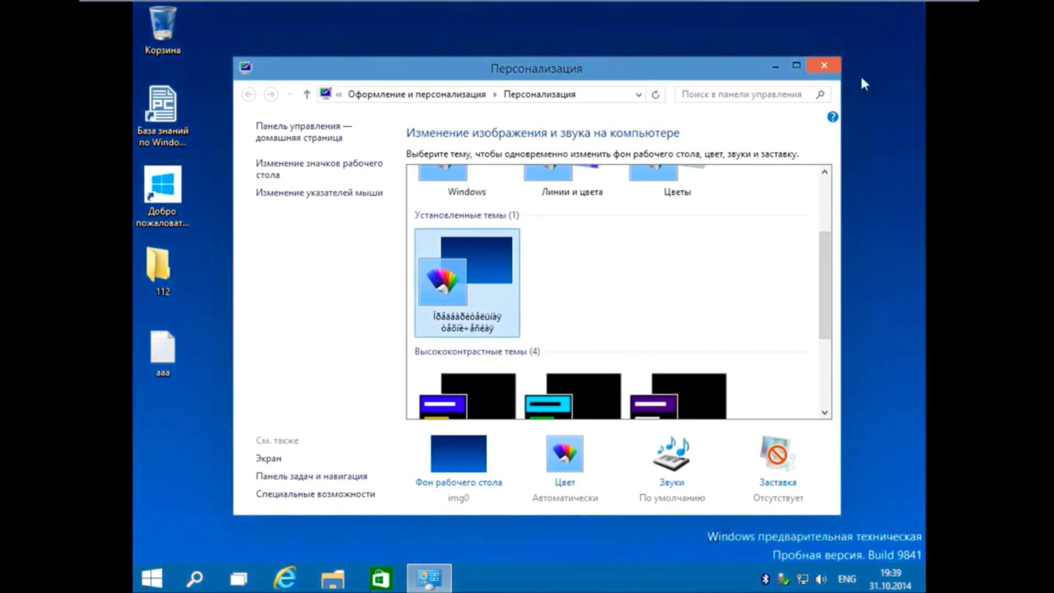
{"action": "left_click", "coordinate": [833, 69]}
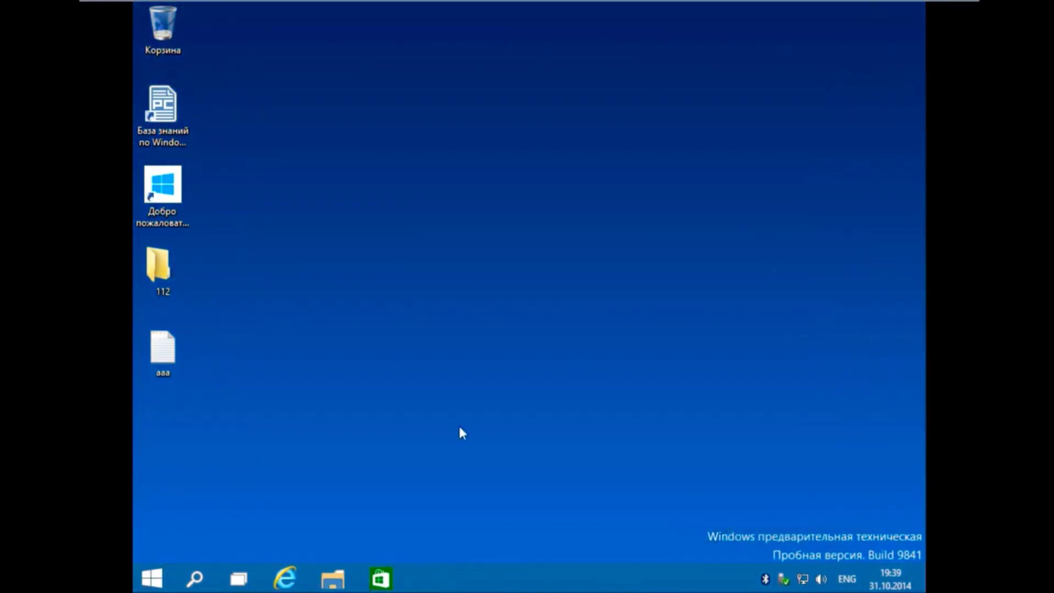
Step: Browse the complete list of installed apps and expand the "Стандартные — Windows" folder
{"action": "left_click", "coordinate": [160, 582]}
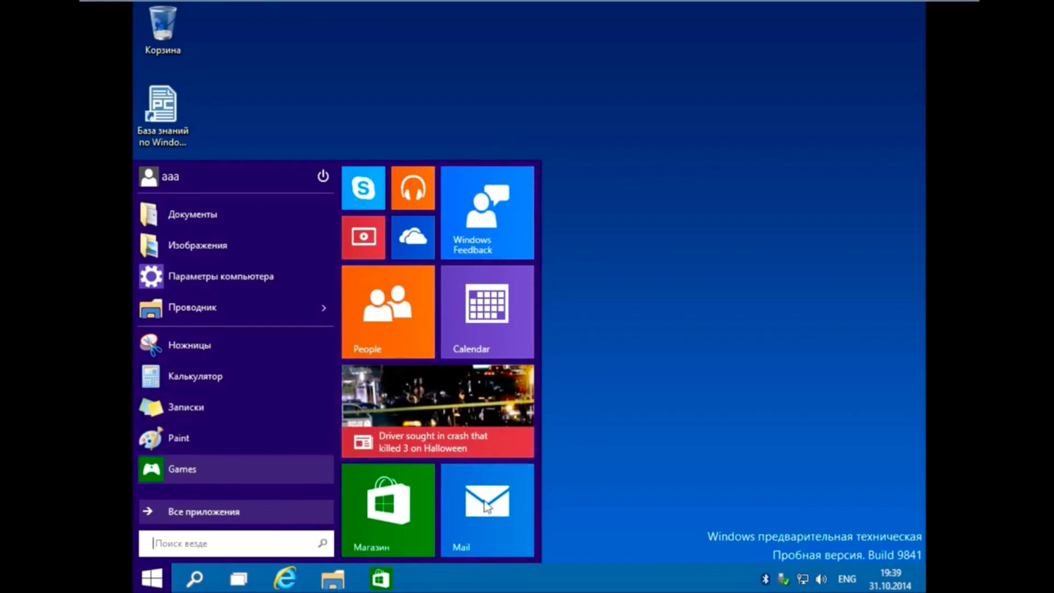
{"action": "left_click", "coordinate": [261, 503]}
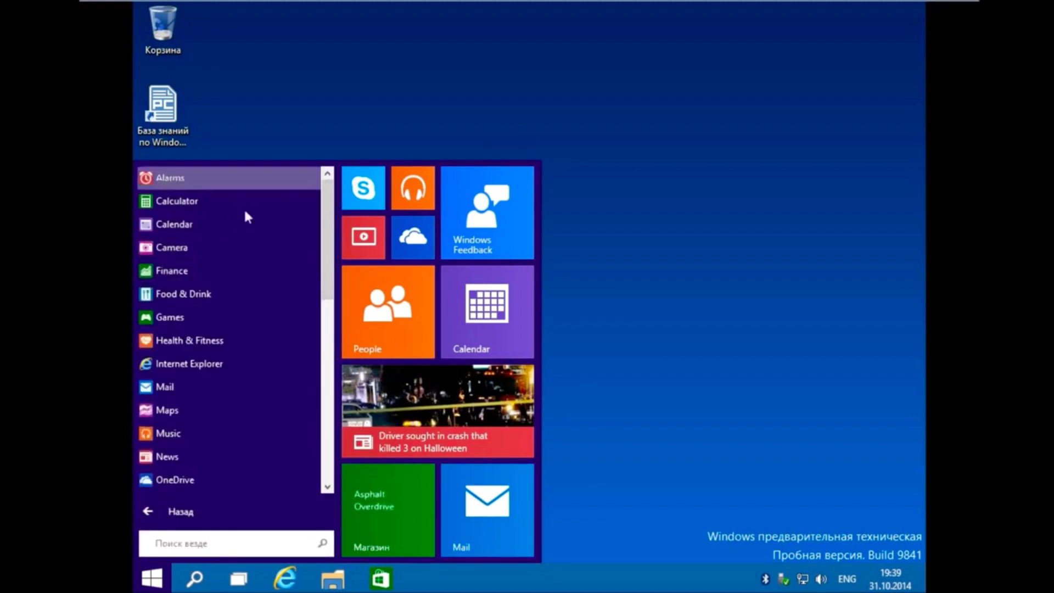
{"action": "left_click_drag", "start_coordinate": [328, 236], "coordinate": [321, 437]}
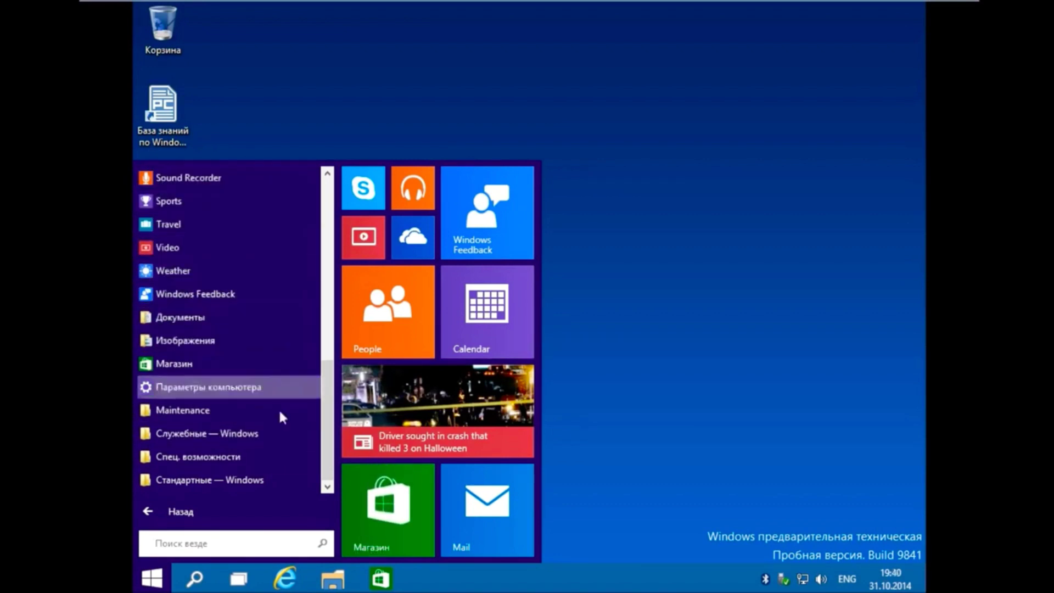
{"action": "left_click", "coordinate": [235, 472]}
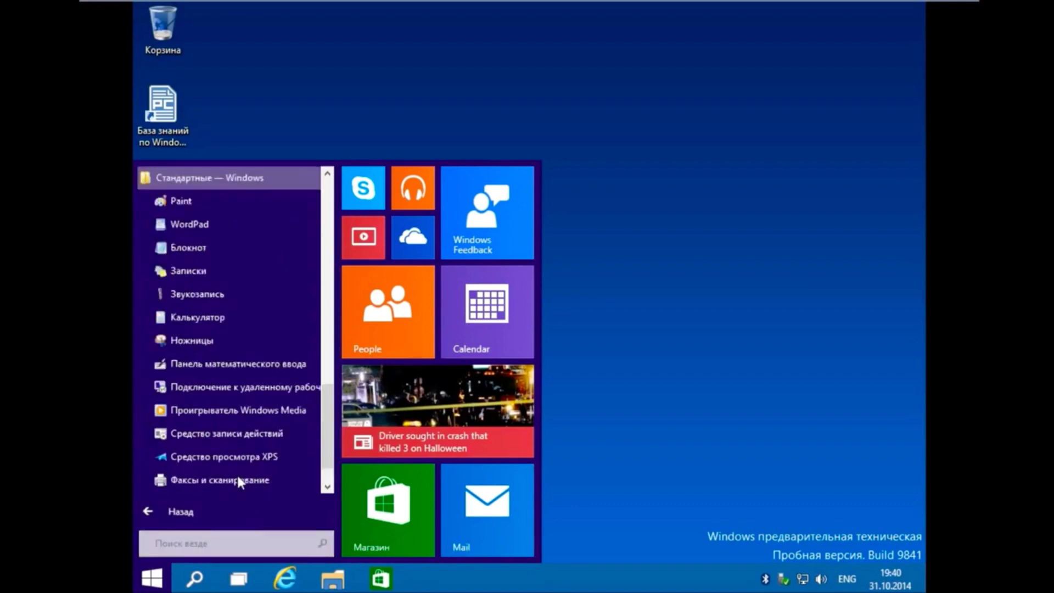
Step: Expand the "Служебные — Windows" and "Спец. возможности" folders to examine their programs, and return from the app list
{"action": "scroll", "coordinate": [233, 407], "scroll_direction": "up", "scroll_amount": 3}
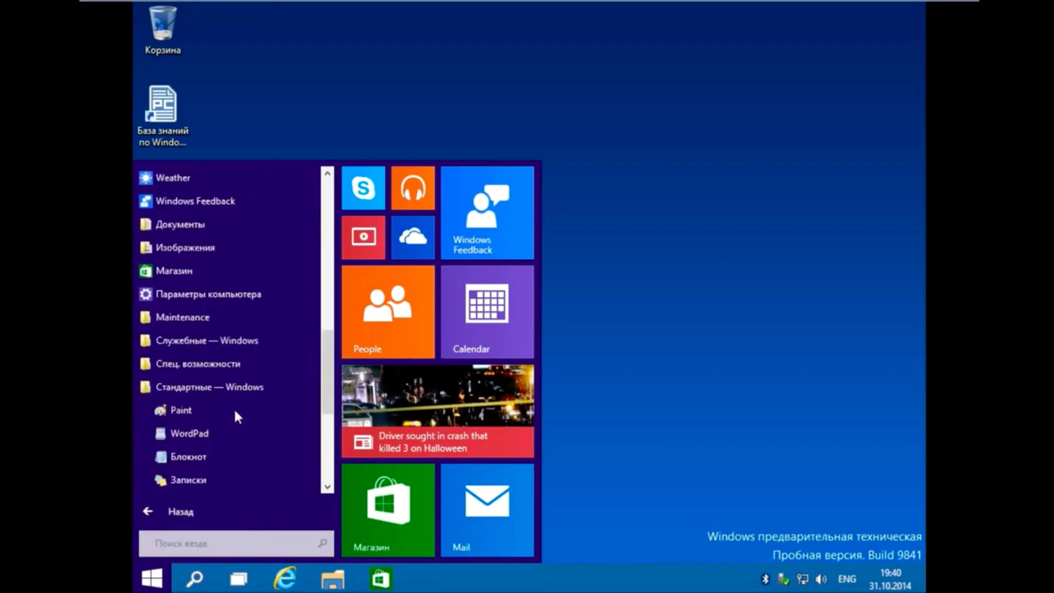
{"action": "left_click", "coordinate": [222, 340]}
{"action": "scroll", "coordinate": [222, 338], "scroll_direction": "down", "scroll_amount": 2}
{"action": "left_click", "coordinate": [217, 364]}
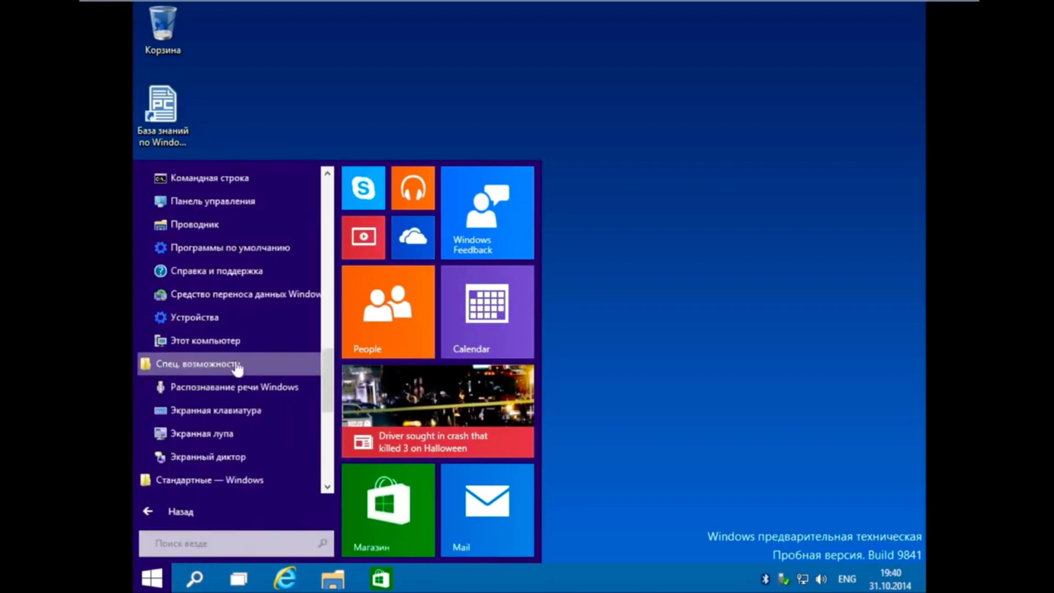
{"action": "scroll", "coordinate": [242, 356], "scroll_direction": "down", "scroll_amount": 3}
{"action": "left_click", "coordinate": [210, 509]}
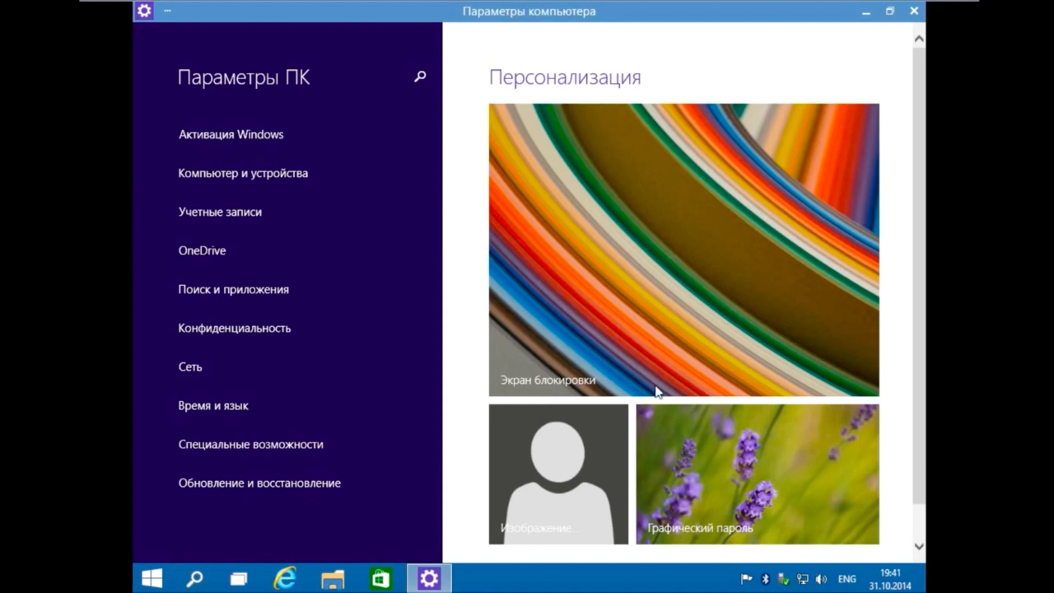
{"action": "left_click", "coordinate": [152, 578]}
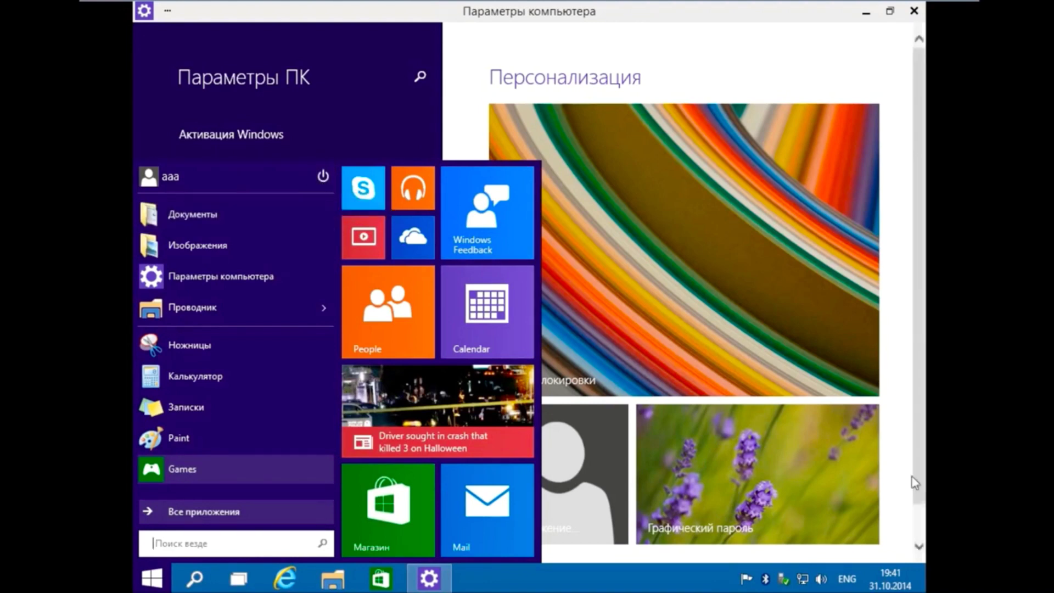
{"action": "left_click", "coordinate": [530, 5]}
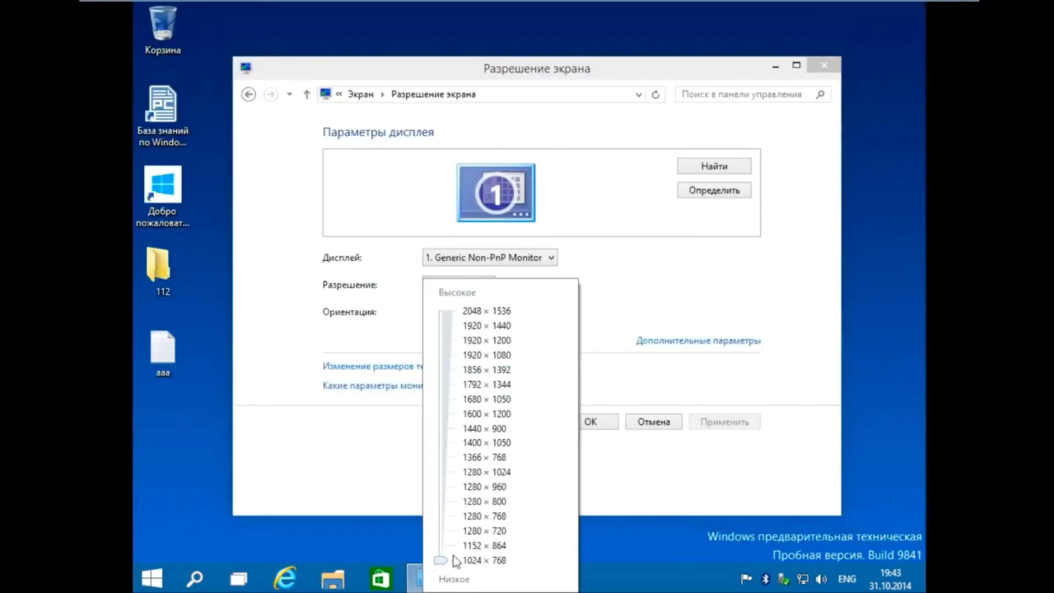
Step: Set the display resolution to 1366 × 768 and apply it
{"action": "left_click", "coordinate": [439, 561]}
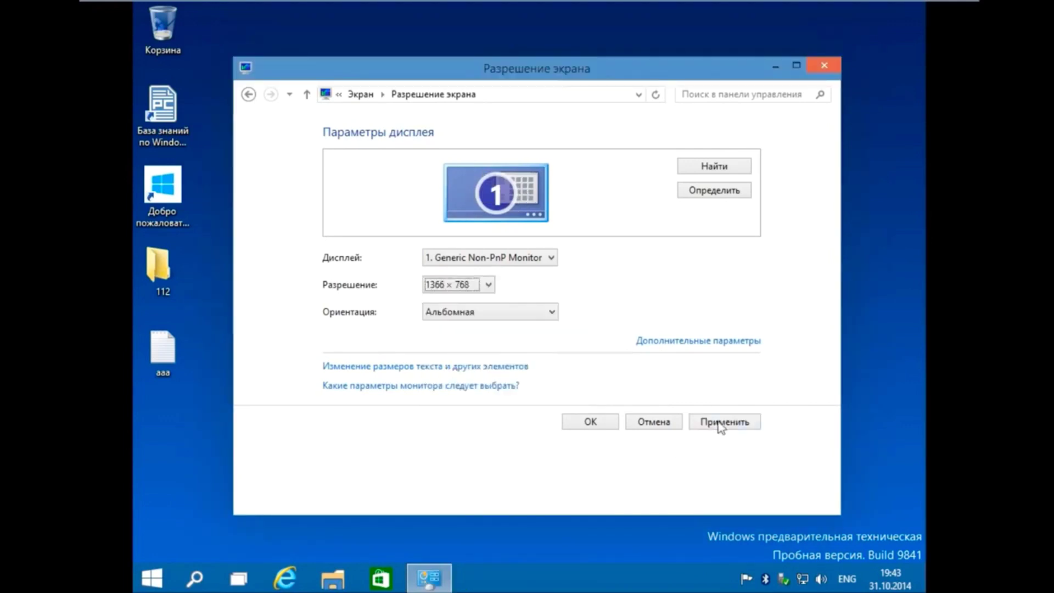
{"action": "left_click", "coordinate": [724, 421]}
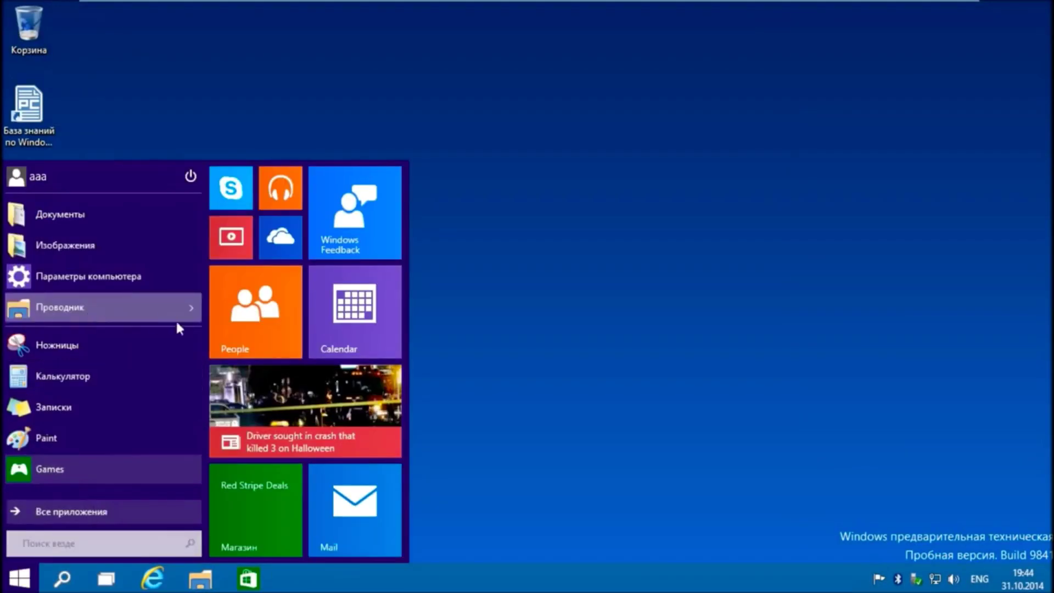
Step: Open the file explorer and examine the favorites and frequently visited folders on its "Главная" page
{"action": "key", "text": "super+e"}
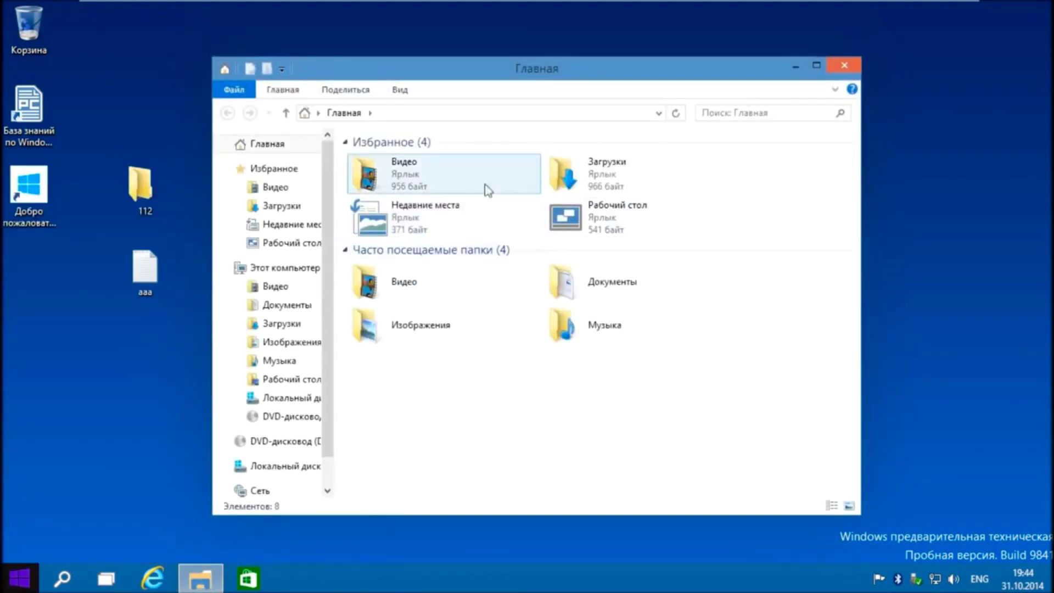
{"action": "left_click", "coordinate": [570, 222]}
{"action": "left_click", "coordinate": [611, 173]}
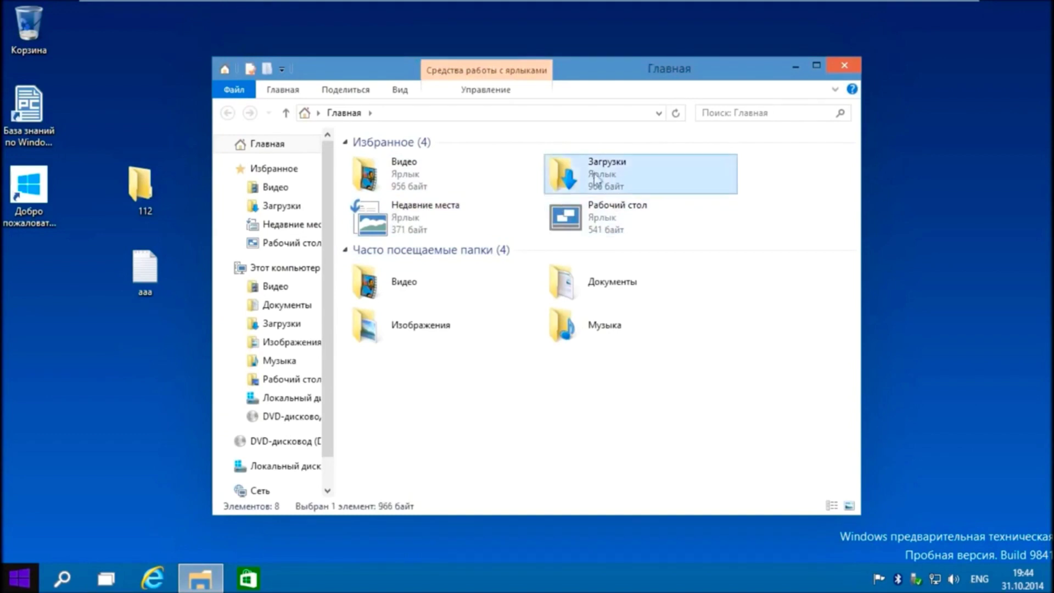
{"action": "left_click", "coordinate": [417, 174]}
{"action": "left_click", "coordinate": [606, 327]}
{"action": "left_click", "coordinate": [610, 292]}
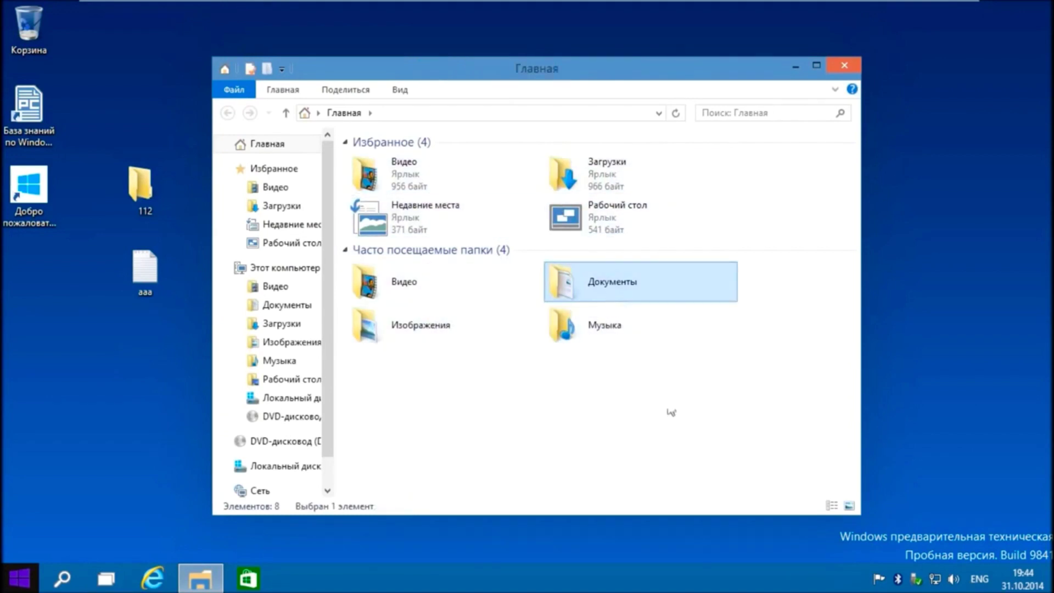
Step: Open the Windows folder inside Windows.old on drive C: and look through the files kept from the previous system
{"action": "left_click", "coordinate": [288, 397]}
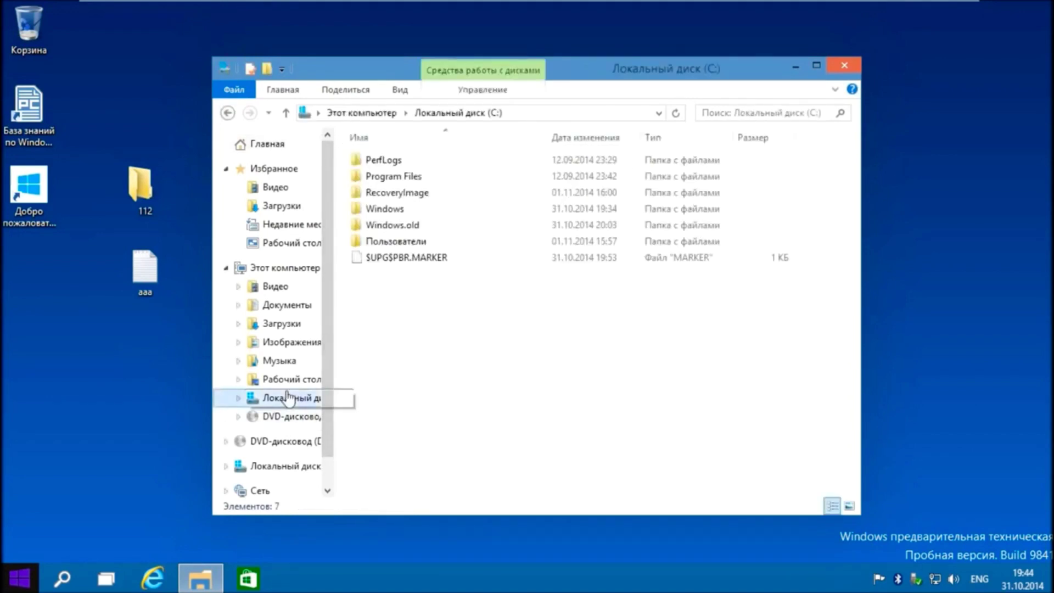
{"action": "double_click", "coordinate": [437, 227]}
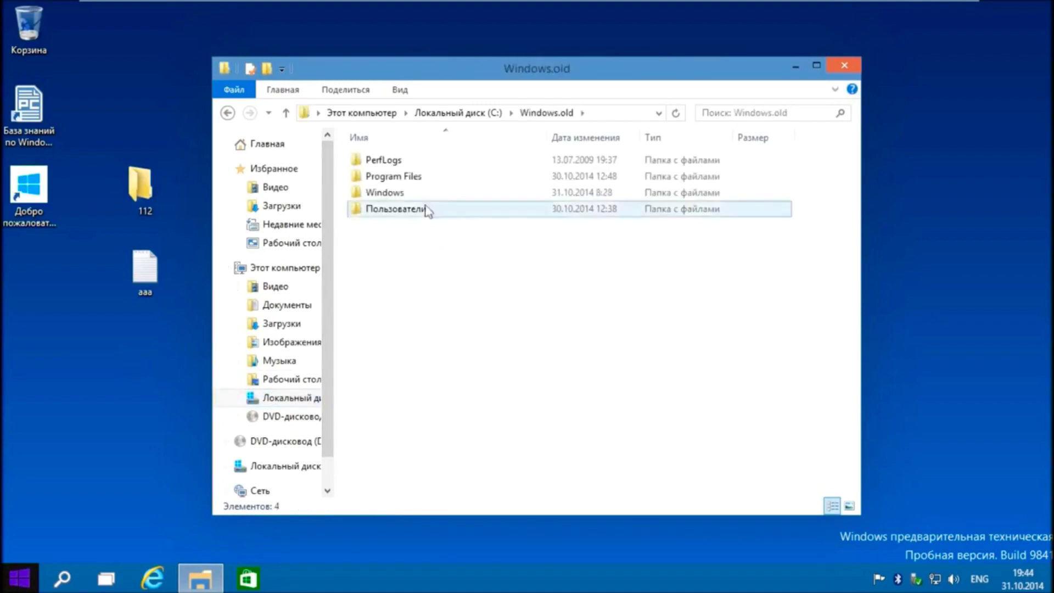
{"action": "double_click", "coordinate": [419, 196]}
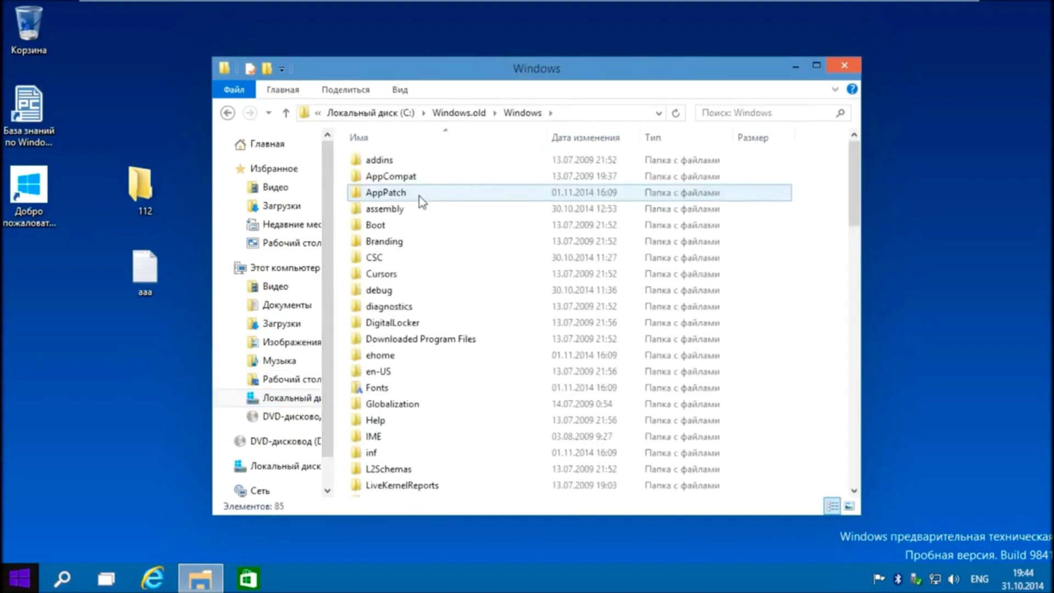
{"action": "scroll", "coordinate": [424, 200], "scroll_direction": "down", "scroll_amount": 12}
{"action": "scroll", "coordinate": [527, 379], "scroll_direction": "down", "scroll_amount": 10}
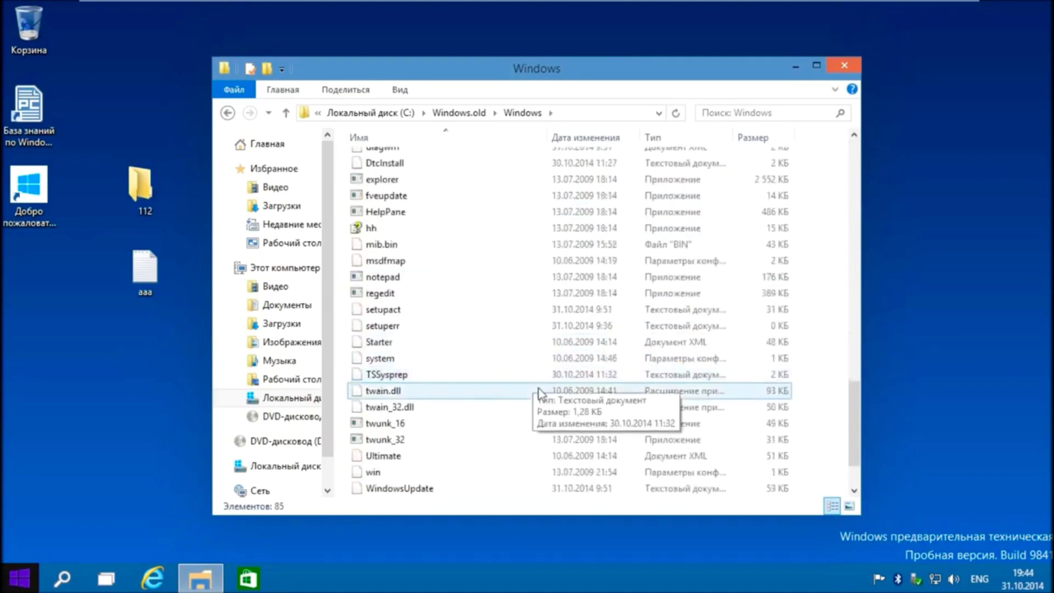
{"action": "scroll", "coordinate": [548, 386], "scroll_direction": "up", "scroll_amount": 8}
{"action": "scroll", "coordinate": [550, 385], "scroll_direction": "up", "scroll_amount": 12}
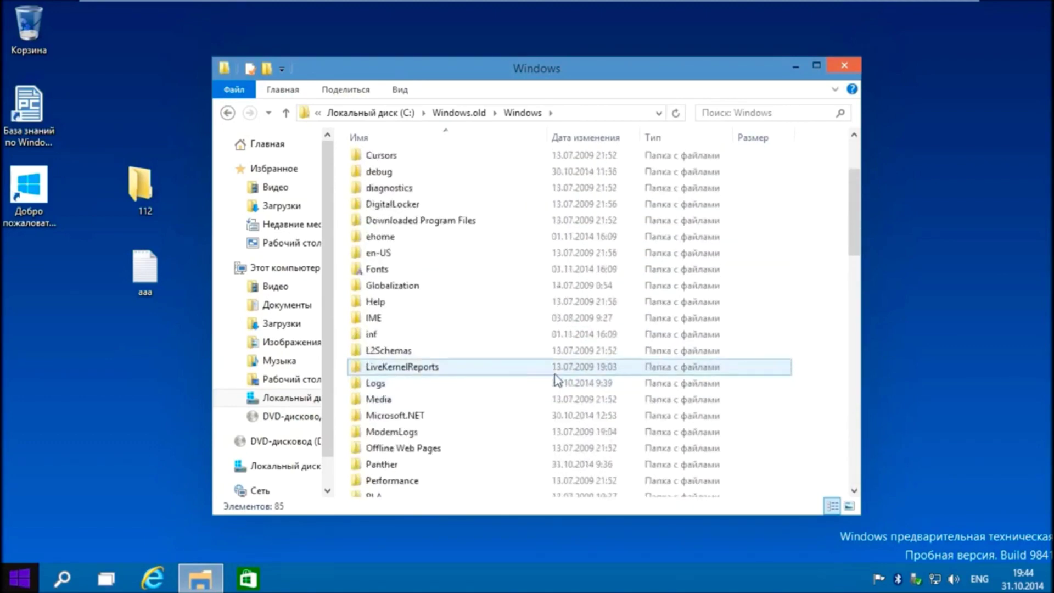
{"action": "left_click_drag", "start_coordinate": [826, 162], "coordinate": [337, 500]}
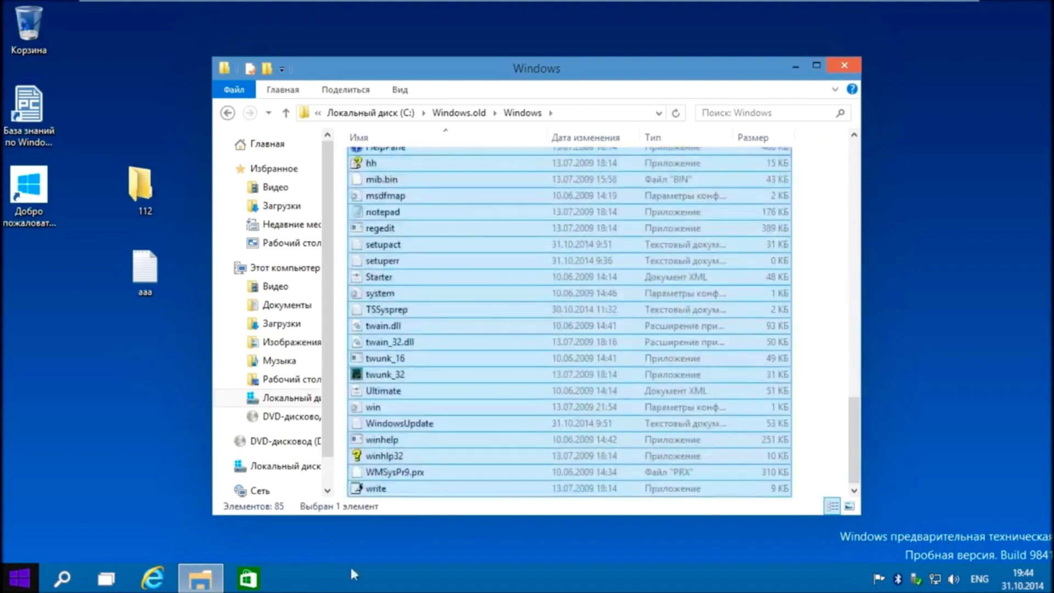
Step: Return to the root of drive C: and close the file explorer window
{"action": "left_click", "coordinate": [228, 112]}
{"action": "left_click", "coordinate": [228, 113]}
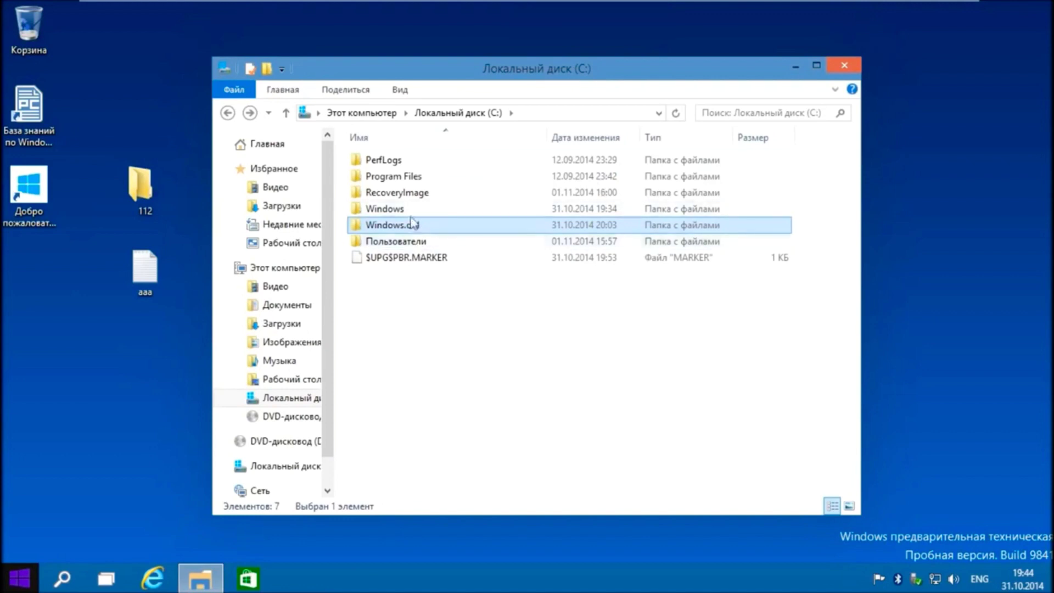
{"action": "key", "text": "alt+F4"}
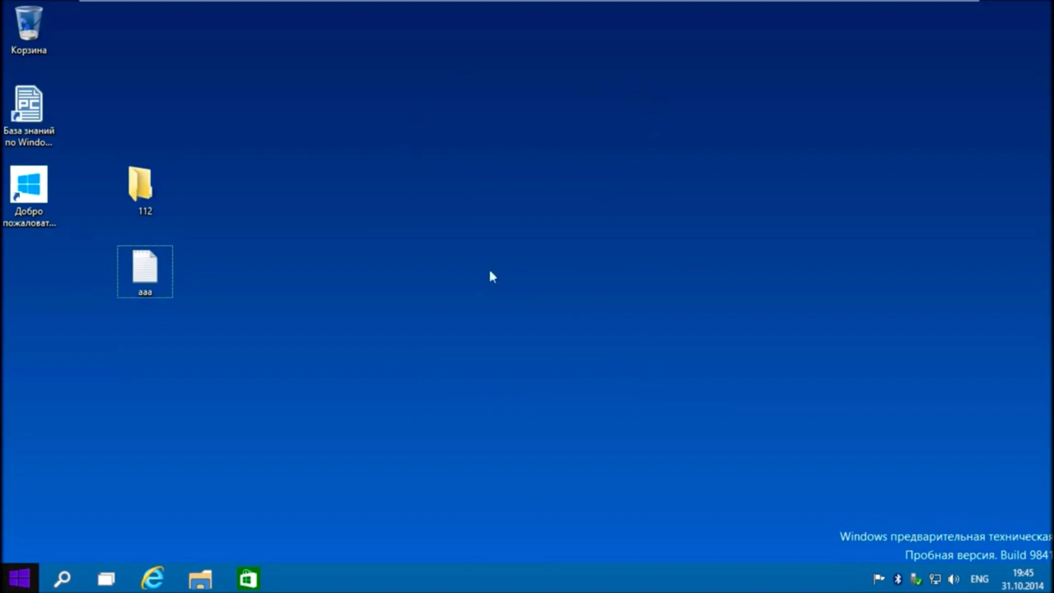
Step: Bring up the power options for shutting down or restarting the computer
{"action": "left_click", "coordinate": [18, 580]}
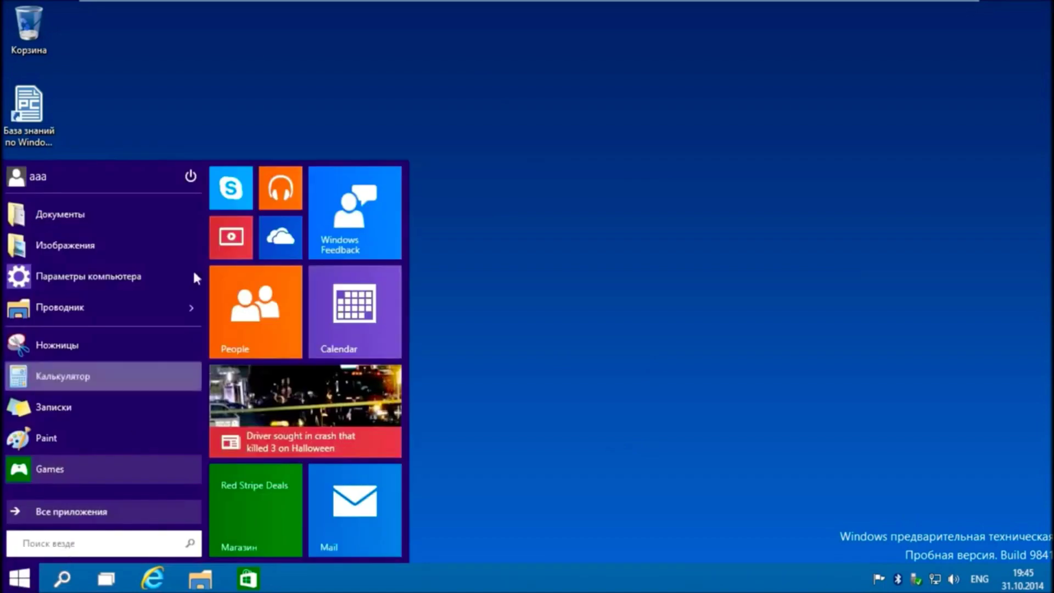
{"action": "left_click", "coordinate": [190, 176]}
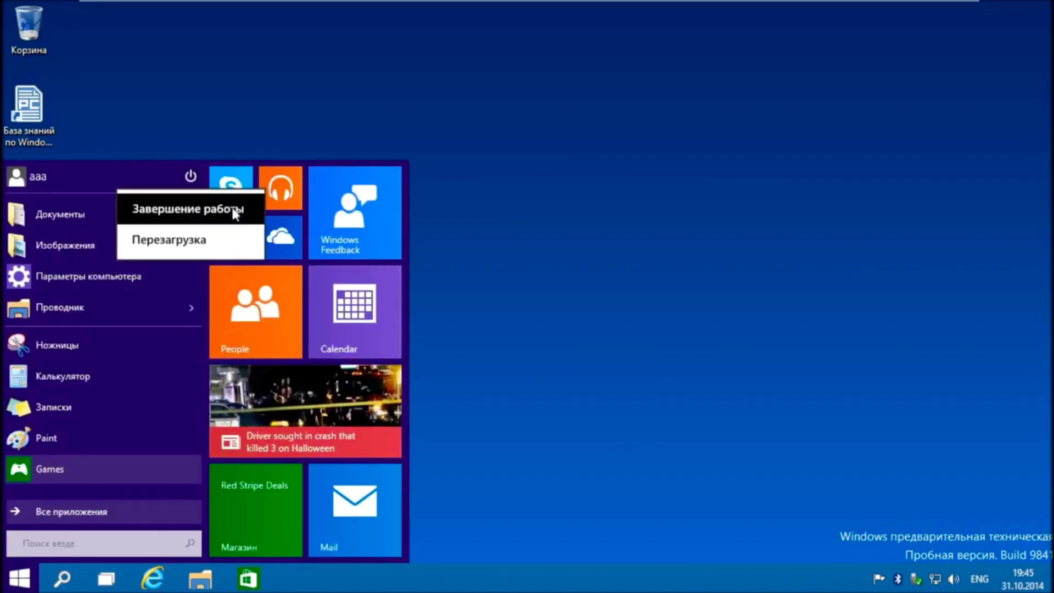